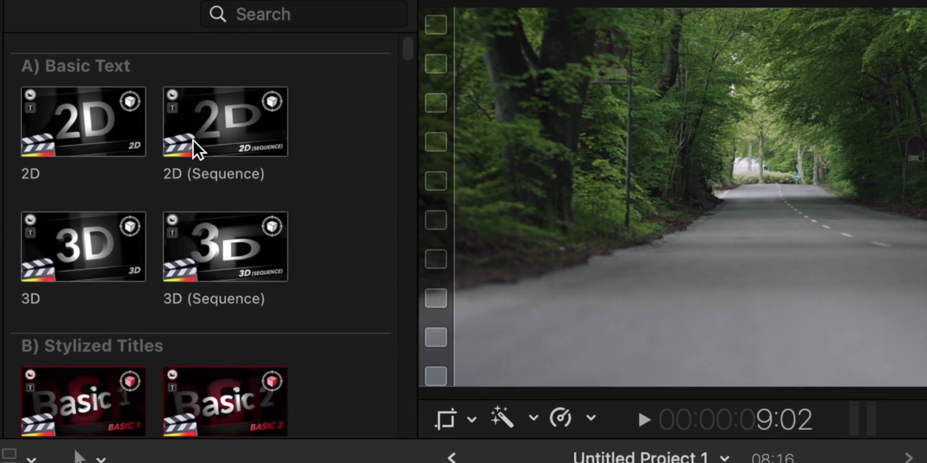
# Scroll through the Effects browser to find the Analyzer tracking effect.
pyautogui.scroll(-2, 272, 110)
pyautogui.scroll(-3, 293, 178)
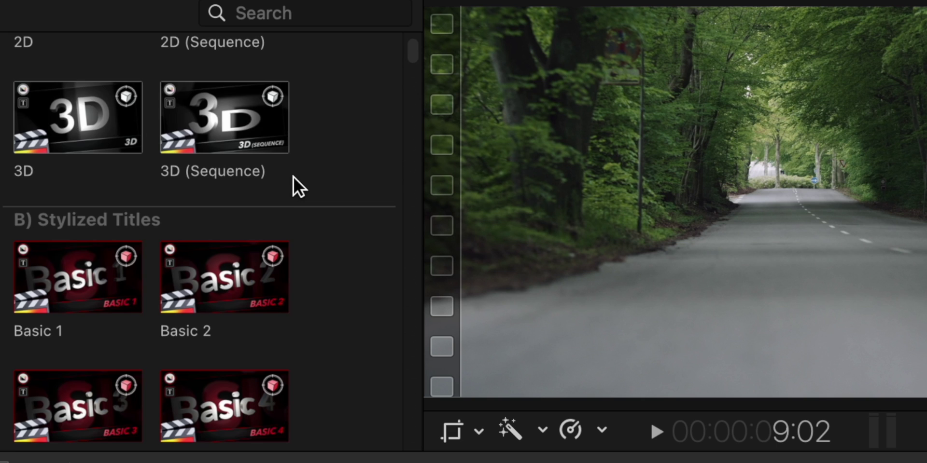
pyautogui.scroll(-2, 294, 178)
pyautogui.scroll(-1, 294, 177)
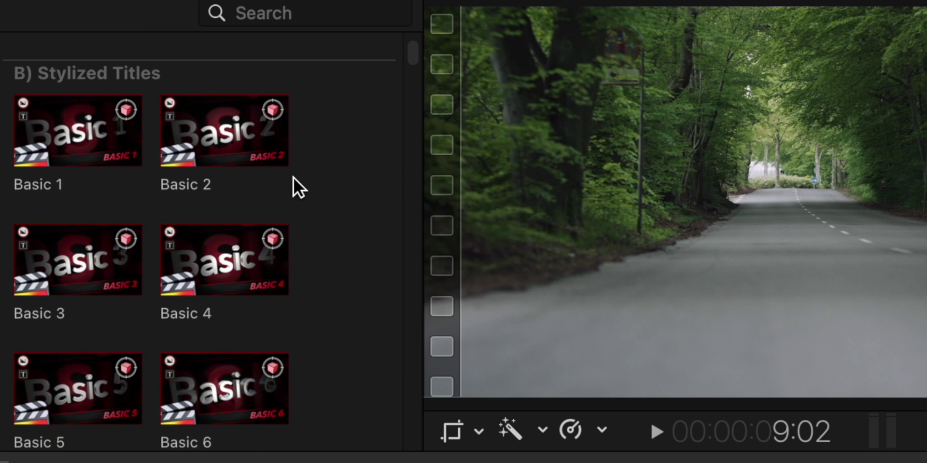
pyautogui.scroll(-6, 296, 175)
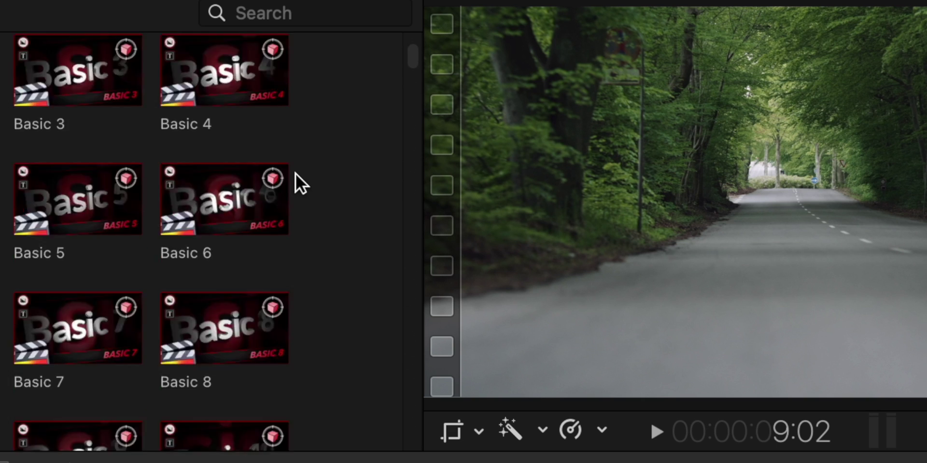
pyautogui.scroll(-9, 295, 174)
pyautogui.scroll(-4, 296, 174)
pyautogui.scroll(-7, 295, 174)
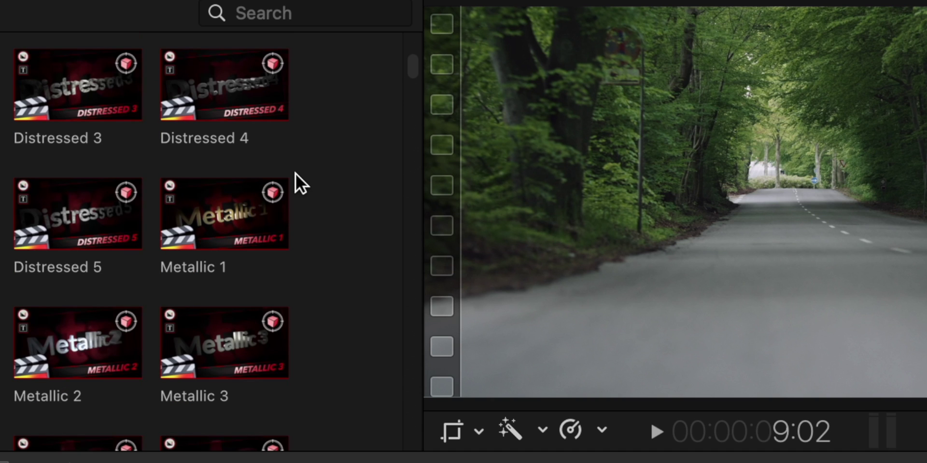
pyautogui.scroll(-1, 296, 173)
pyautogui.scroll(-2, 295, 174)
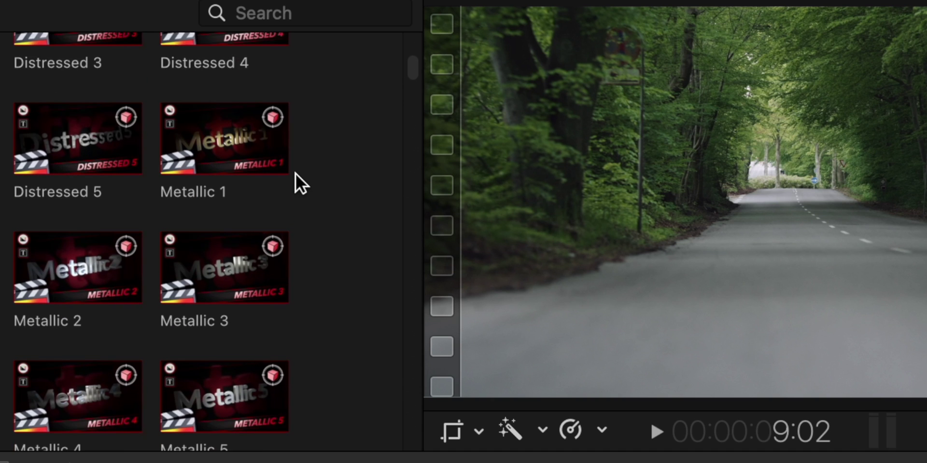
pyautogui.scroll(-4, 295, 174)
pyautogui.scroll(-2, 296, 174)
pyautogui.scroll(-15, 296, 174)
pyautogui.scroll(-12, 296, 174)
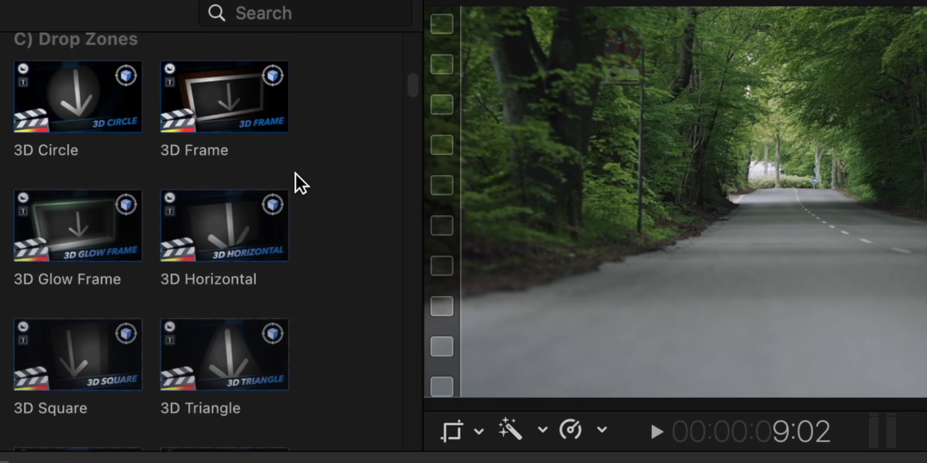
pyautogui.scroll(4, 297, 172)
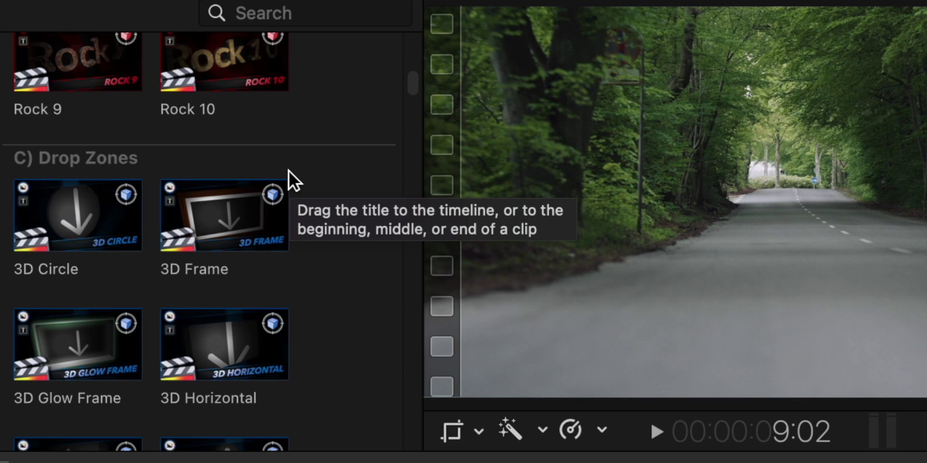
pyautogui.scroll(-1, 289, 171)
pyautogui.scroll(-3, 289, 171)
pyautogui.scroll(-3, 289, 171)
pyautogui.scroll(-5, 289, 172)
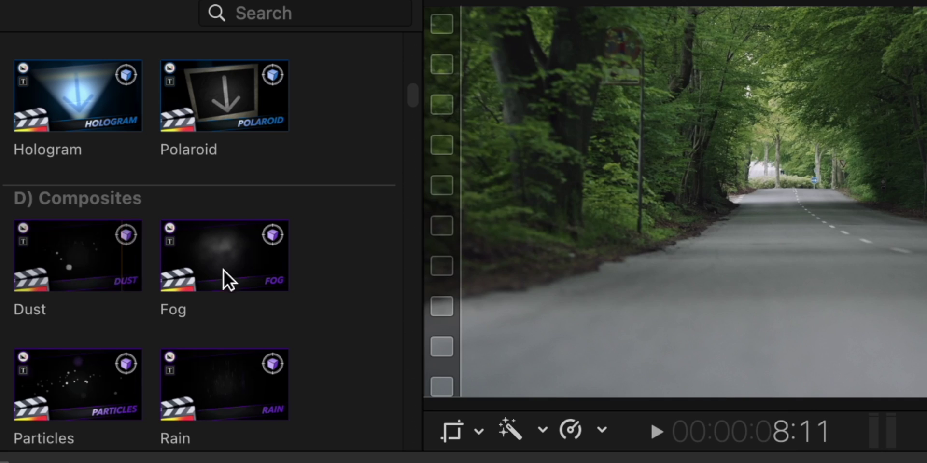
pyautogui.scroll(-1, 251, 273)
pyautogui.scroll(-1, 68, 364)
pyautogui.scroll(-5, 179, 338)
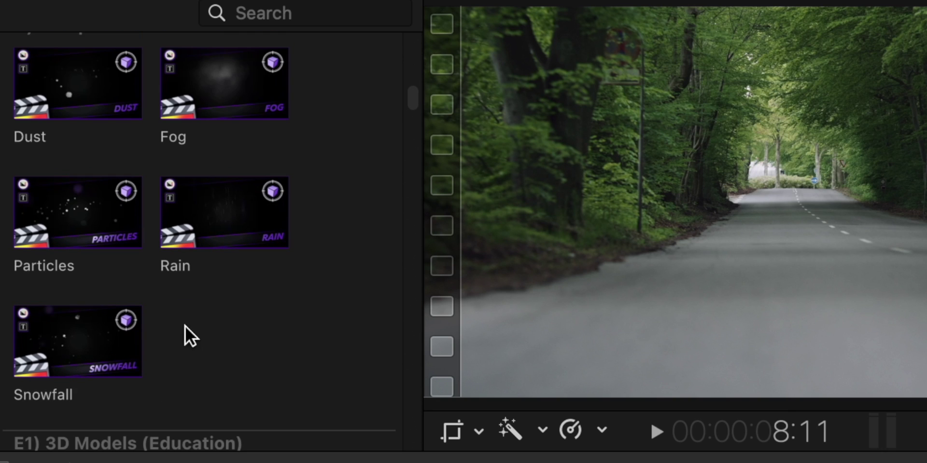
pyautogui.scroll(-2, 206, 297)
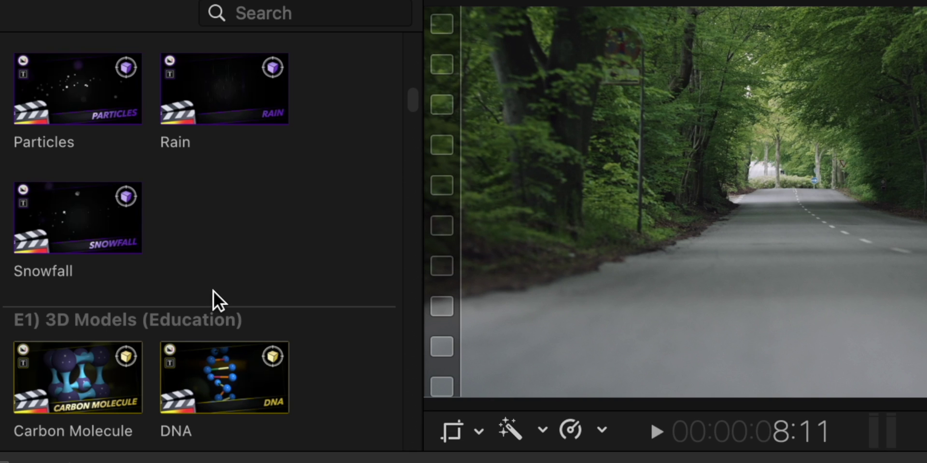
pyautogui.scroll(-1, 322, 261)
pyautogui.scroll(-2, 271, 271)
pyautogui.scroll(-10, 209, 280)
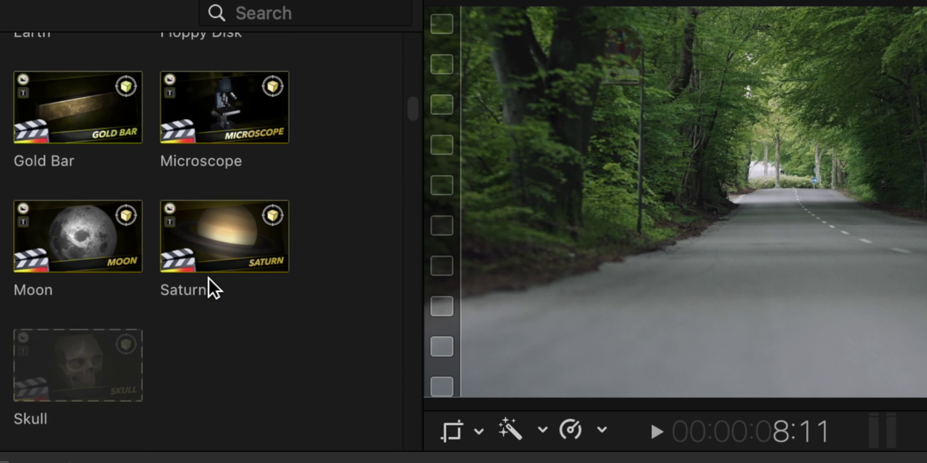
pyautogui.scroll(-1, 210, 279)
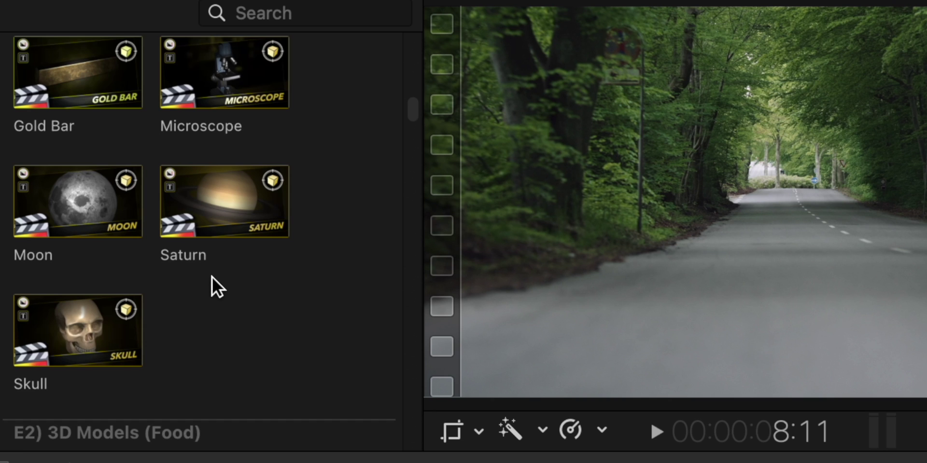
pyautogui.scroll(-8, 212, 277)
pyautogui.scroll(-6, 212, 276)
pyautogui.scroll(-3, 213, 276)
pyautogui.scroll(-4, 212, 276)
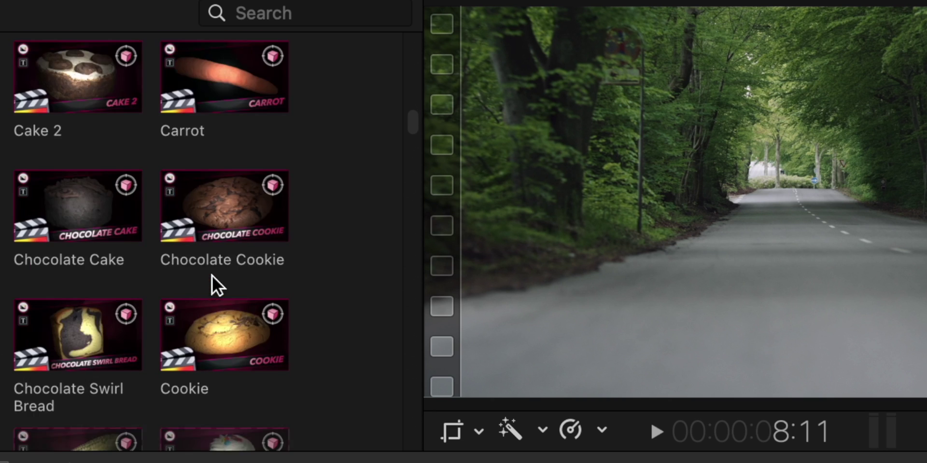
pyautogui.scroll(-4, 212, 277)
pyautogui.scroll(-12, 213, 276)
pyautogui.scroll(-8, 212, 276)
pyautogui.scroll(-3, 212, 277)
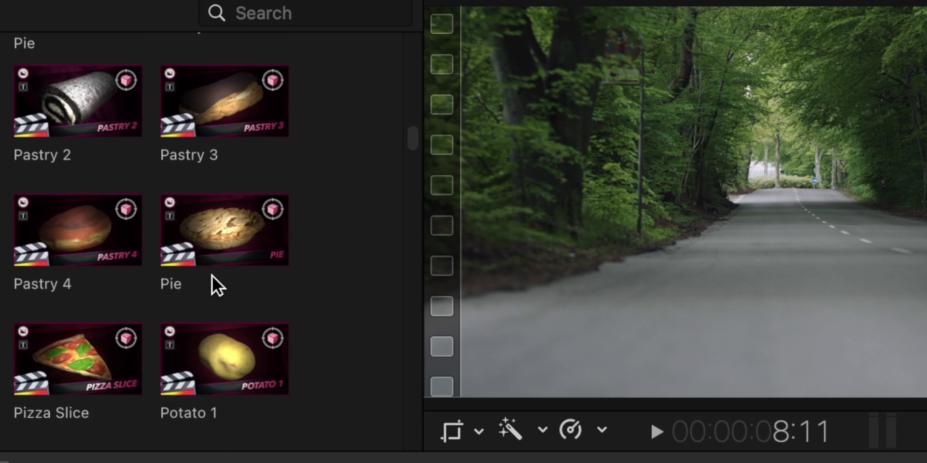
pyautogui.scroll(-5, 213, 276)
pyautogui.scroll(-13, 213, 276)
pyautogui.scroll(-13, 213, 276)
pyautogui.scroll(-13, 212, 275)
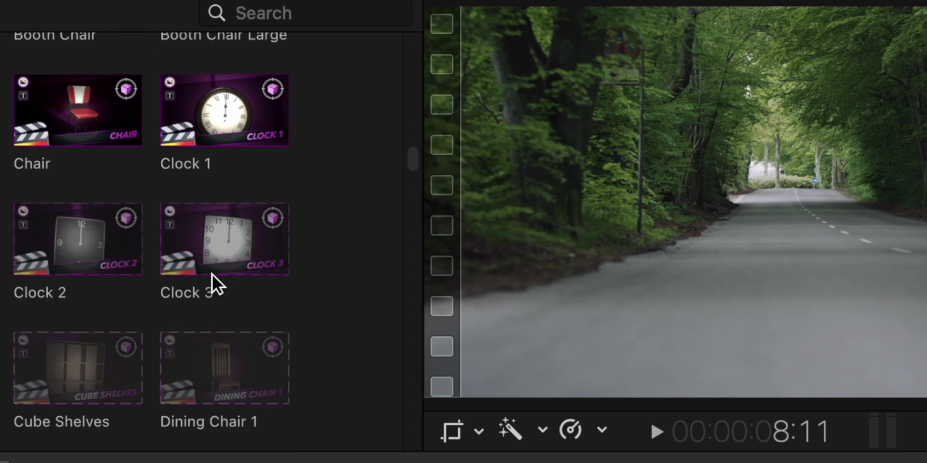
pyautogui.scroll(-10, 213, 275)
pyautogui.scroll(-10, 212, 274)
pyautogui.scroll(-6, 213, 274)
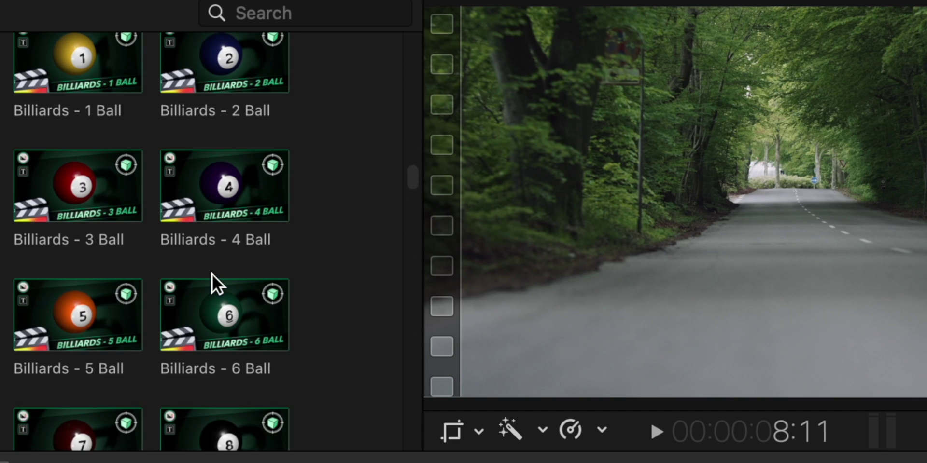
pyautogui.scroll(-10, 212, 274)
pyautogui.scroll(-6, 212, 274)
pyautogui.scroll(-12, 212, 274)
pyautogui.scroll(-10, 212, 274)
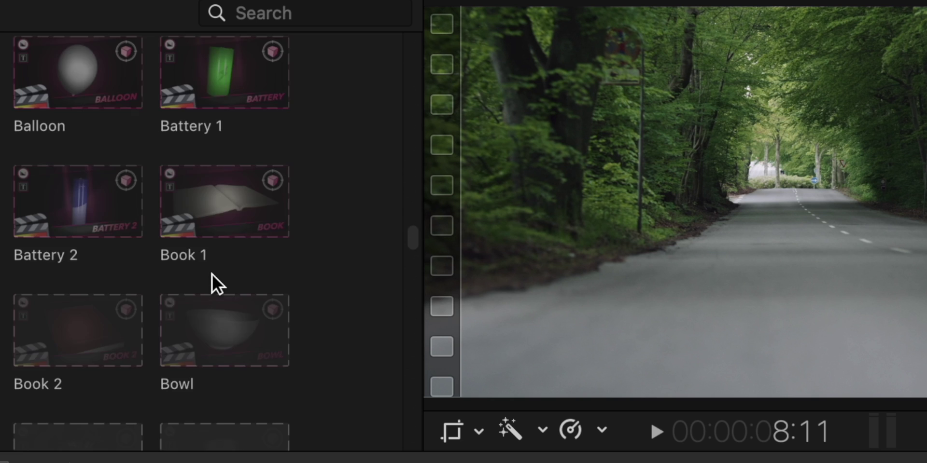
pyautogui.scroll(-10, 213, 275)
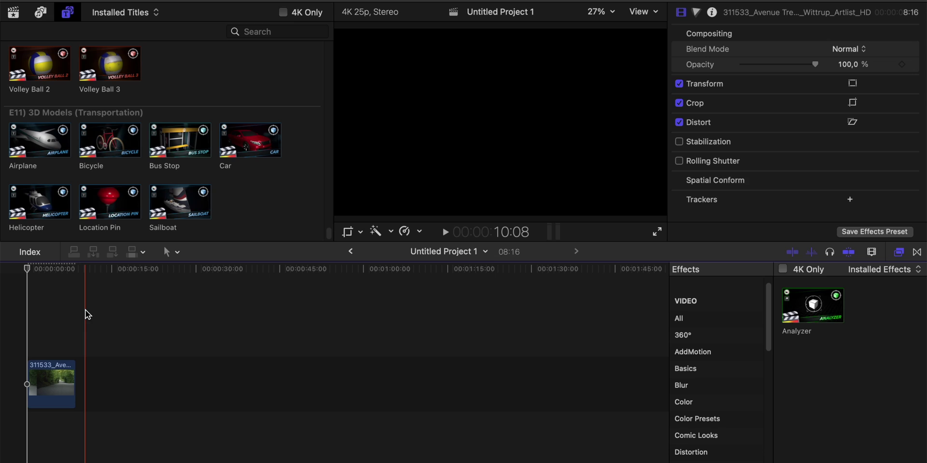
# Apply Analyzer to the road clip and launch its Auto Tracker 3D editor.
pyautogui.click(30, 388)
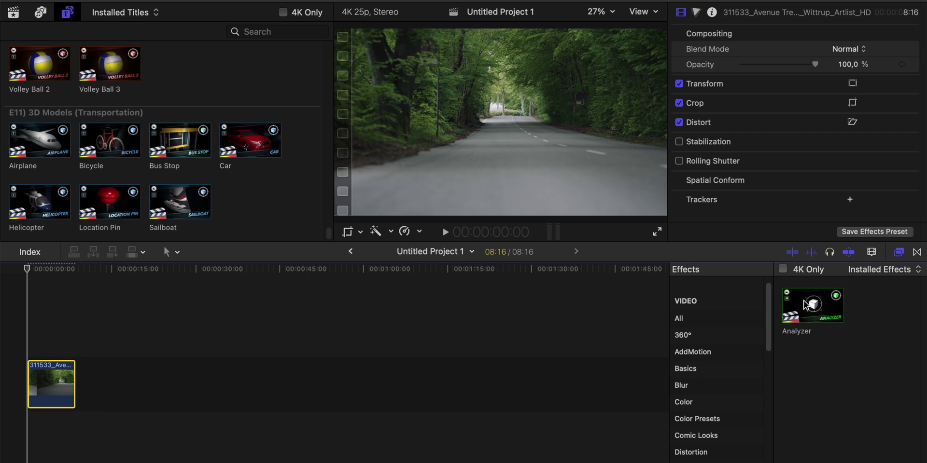
pyautogui.moveTo(805, 305); pyautogui.dragTo(63, 375)
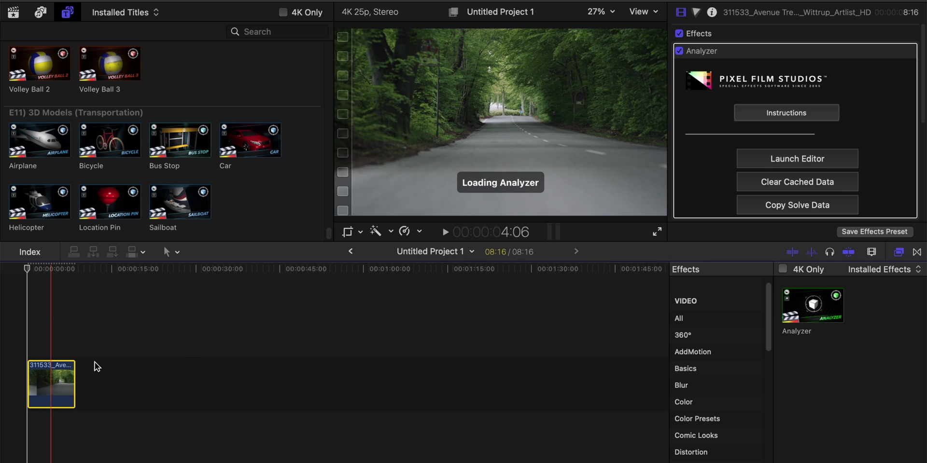
pyautogui.click(901, 252)
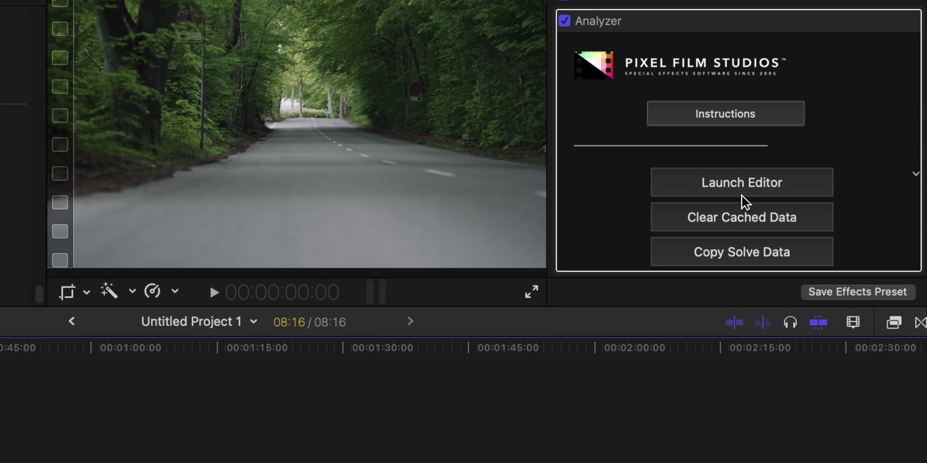
pyautogui.click(743, 187)
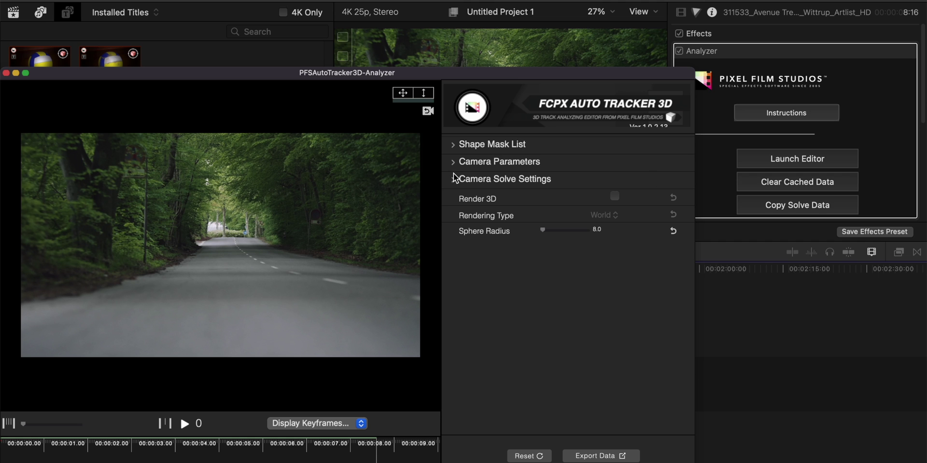
# Solve the camera under Camera Solve Settings, export and confirm the tracking data, then close the editor.
pyautogui.click(454, 180)
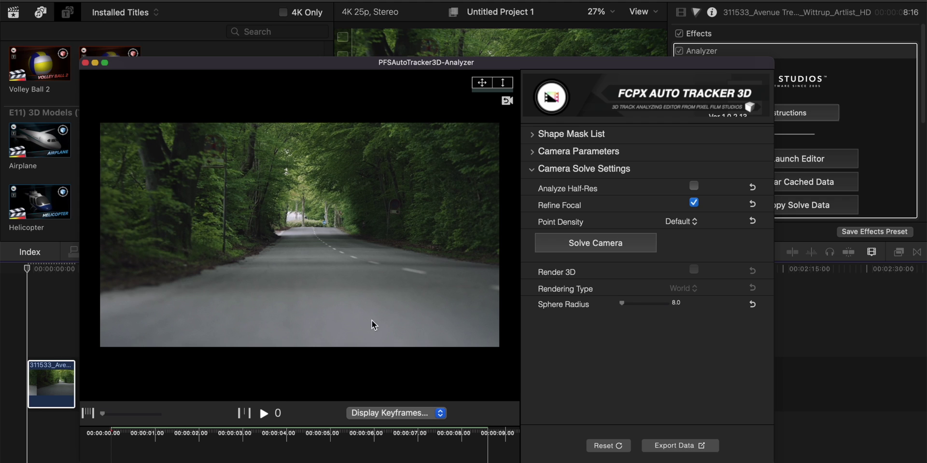
pyautogui.click(576, 244)
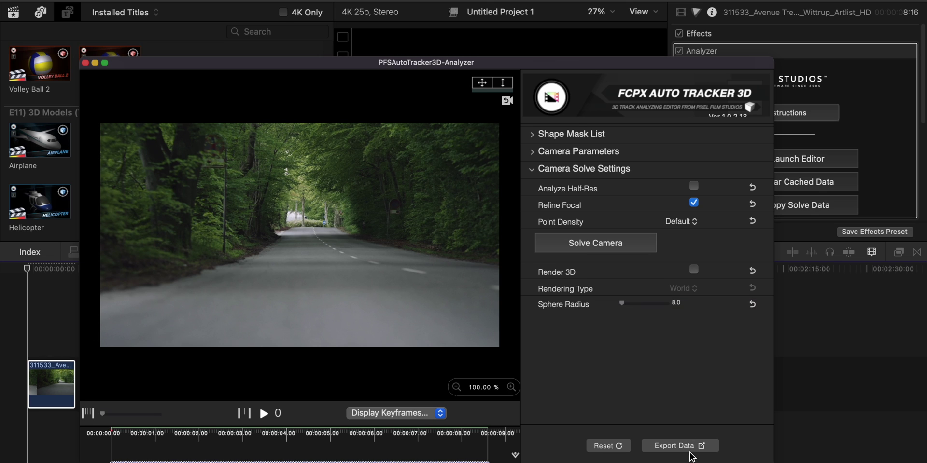
pyautogui.click(691, 446)
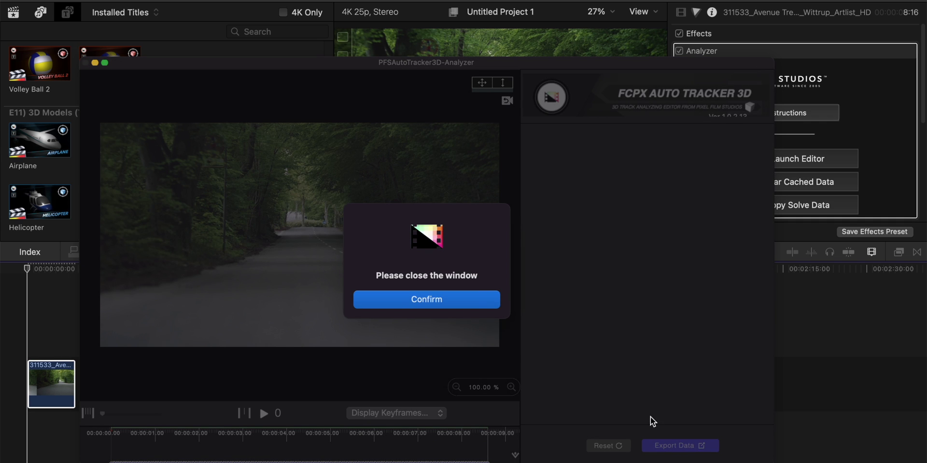
pyautogui.click(478, 300)
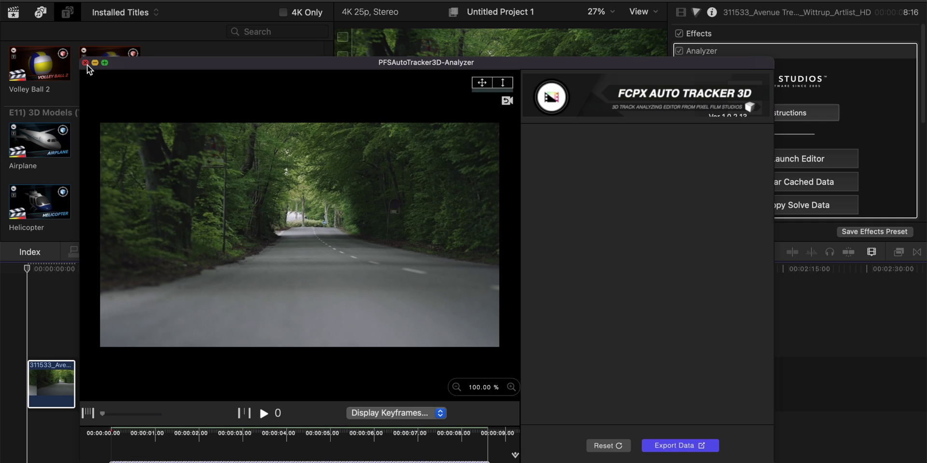
pyautogui.click(86, 63)
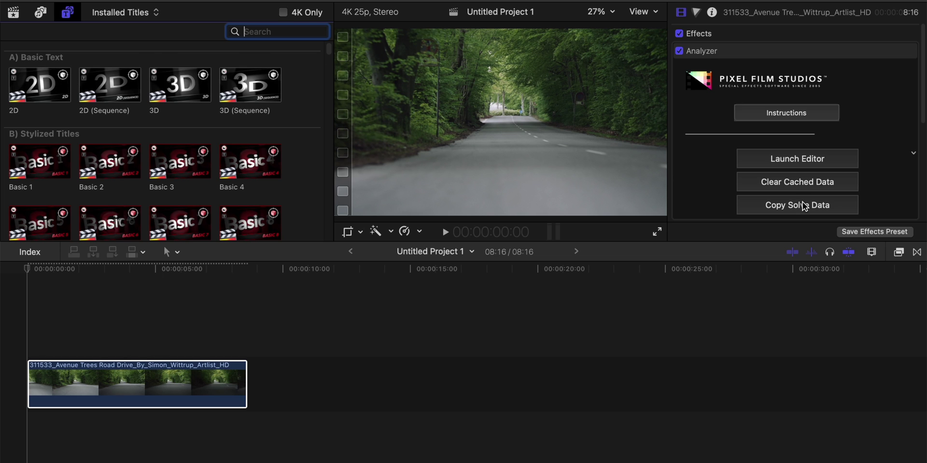
# Place a clip-length Distressed 3 title over the road clip, paste the track data, and open its editor.
pyautogui.scroll(-5, 164, 145)
pyautogui.moveTo(38, 109)
pyautogui.mouseDown()
pyautogui.moveTo(232, 343)
pyautogui.moveTo(246, 347)
pyautogui.mouseUp()
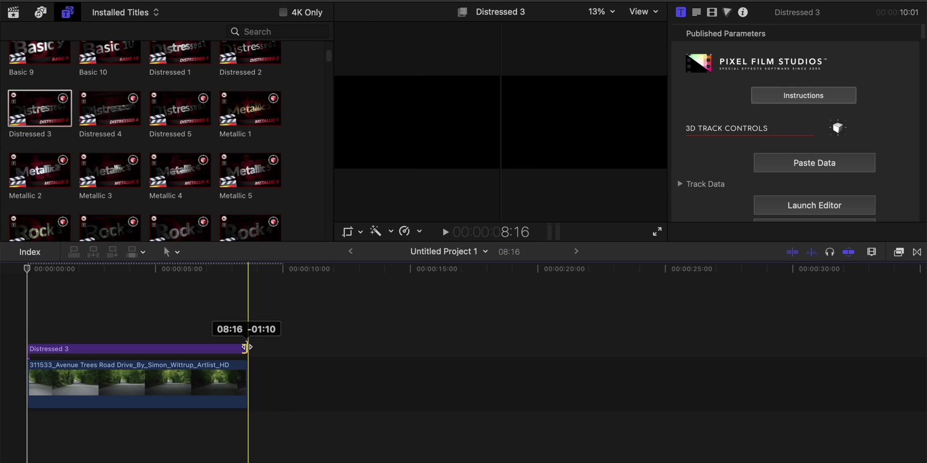
pyautogui.click(223, 349)
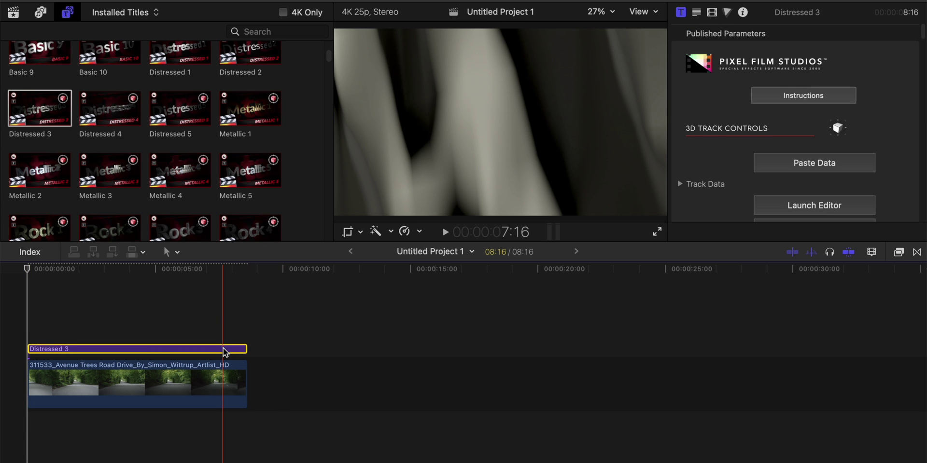
pyautogui.click(822, 165)
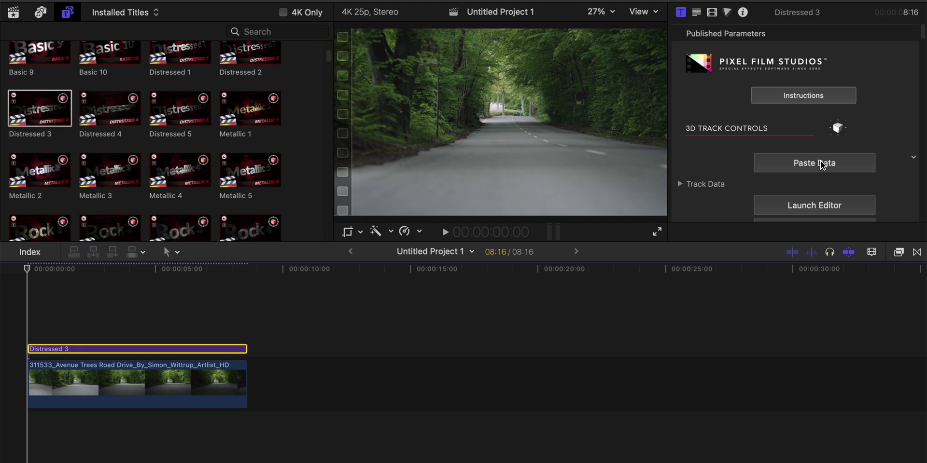
pyautogui.scroll(-3, 821, 161)
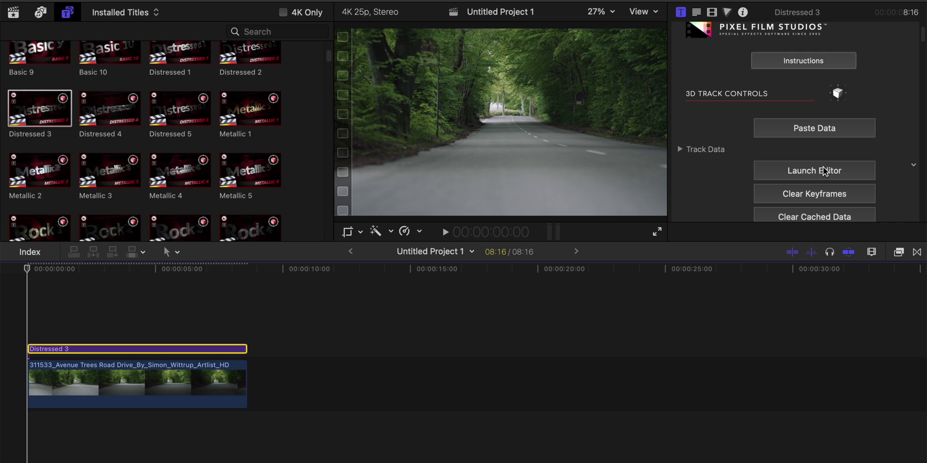
pyautogui.click(824, 173)
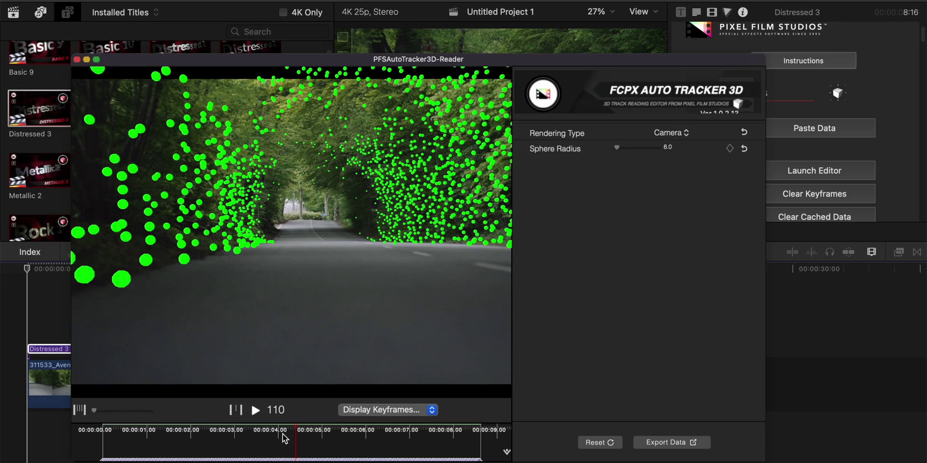
# Choose a tracked sphere on the road surface and export the track to anchor the 3D text.
pyautogui.moveTo(283, 436)
pyautogui.mouseDown()
pyautogui.moveTo(184, 436)
pyautogui.moveTo(368, 438)
pyautogui.moveTo(323, 439)
pyautogui.mouseUp()
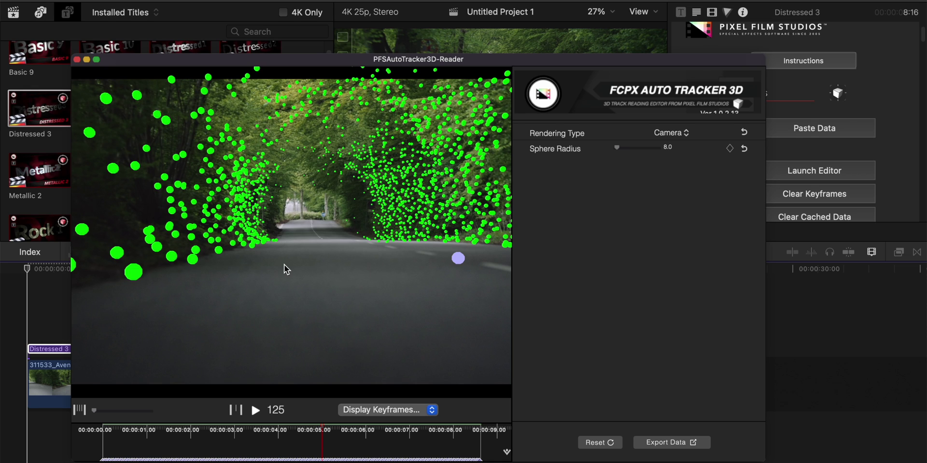
pyautogui.click(193, 260)
pyautogui.click(329, 435)
pyautogui.moveTo(329, 434); pyautogui.dragTo(399, 431)
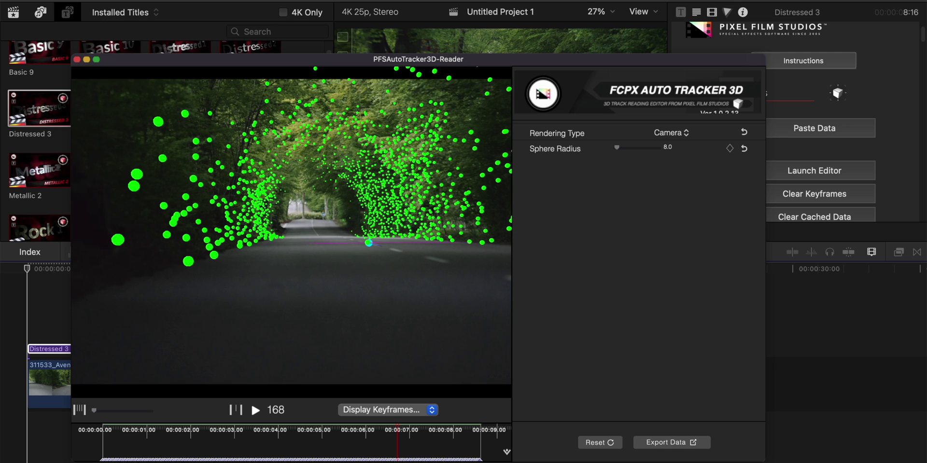
pyautogui.click(676, 443)
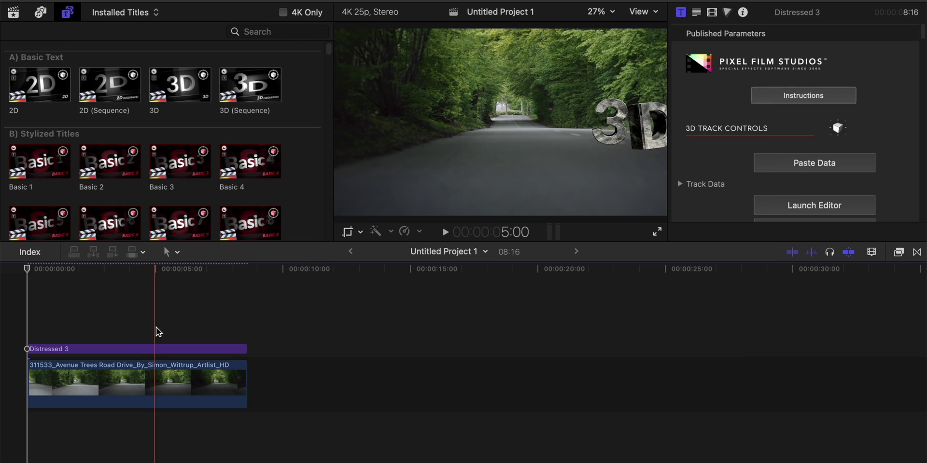
# Replace the Distressed 3 title's '3D' text entry with 'EXAMPLE'.
pyautogui.click(164, 351)
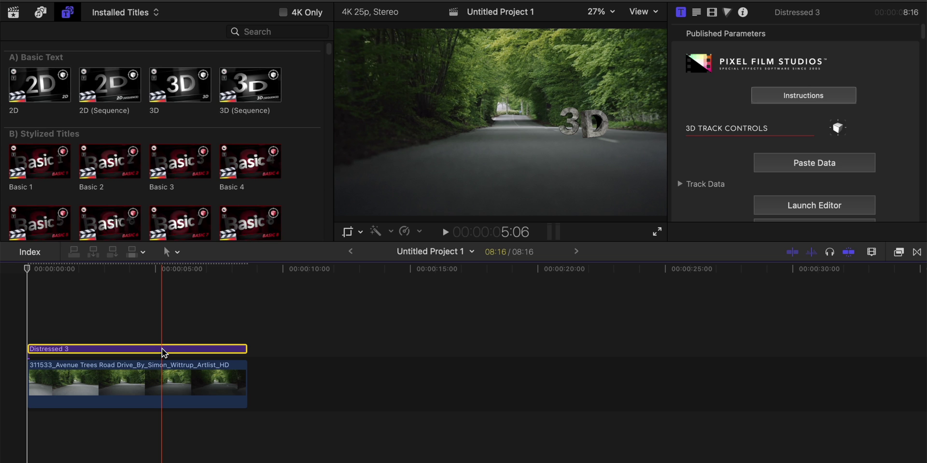
pyautogui.click(153, 348)
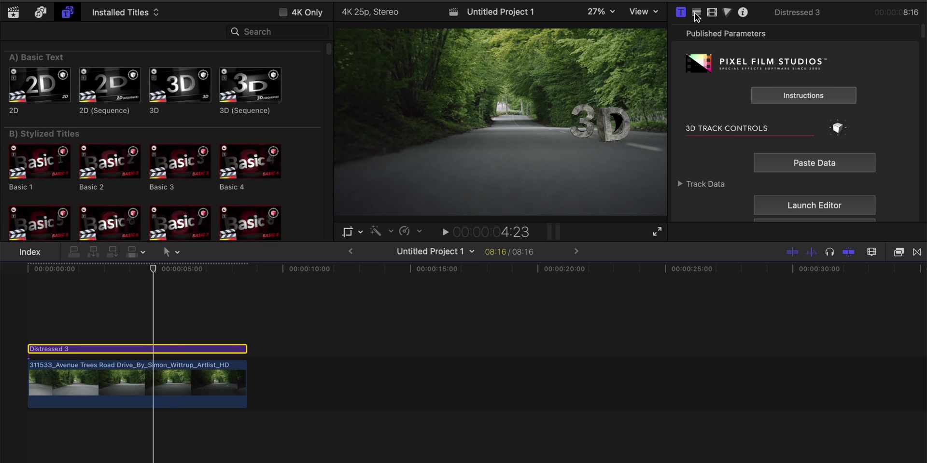
pyautogui.click(696, 12)
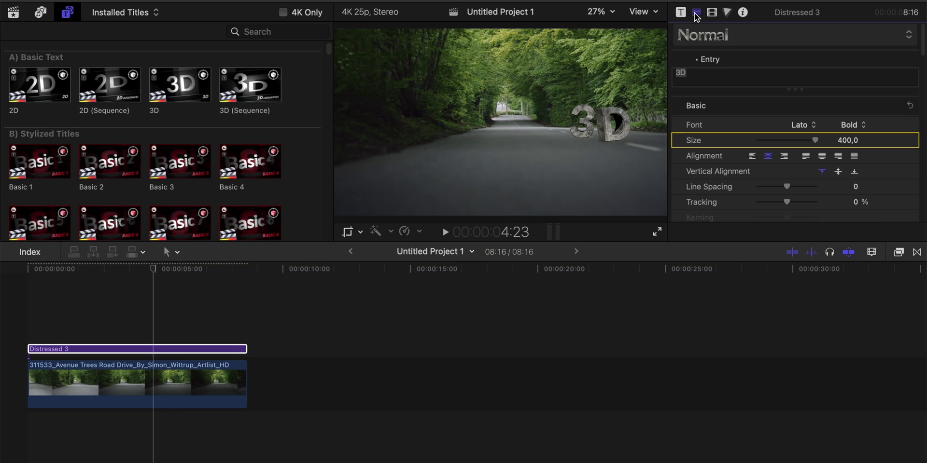
pyautogui.doubleClick(685, 74)
pyautogui.write('EXAMPLE')
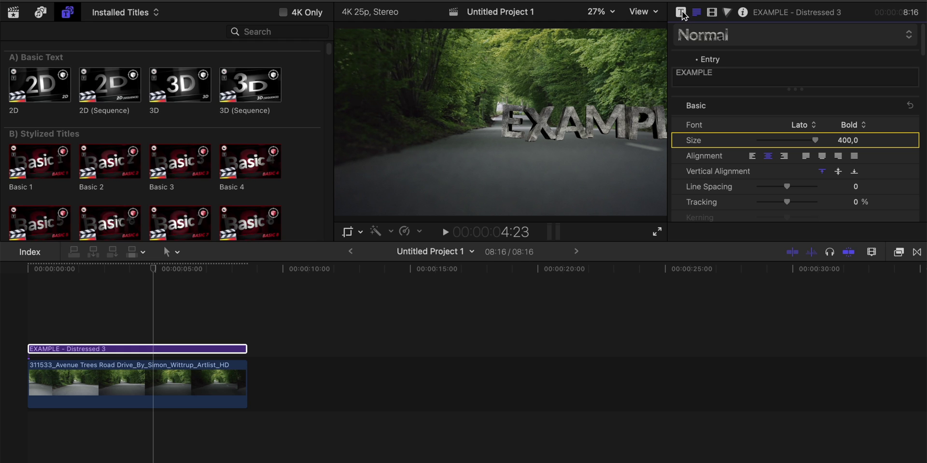
pyautogui.scroll(-1, 798, 127)
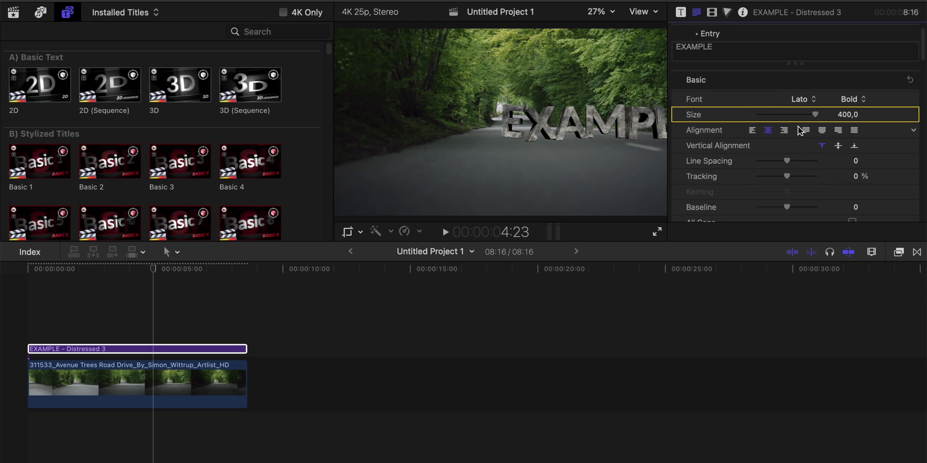
pyautogui.scroll(-3, 799, 128)
pyautogui.scroll(3, 754, 82)
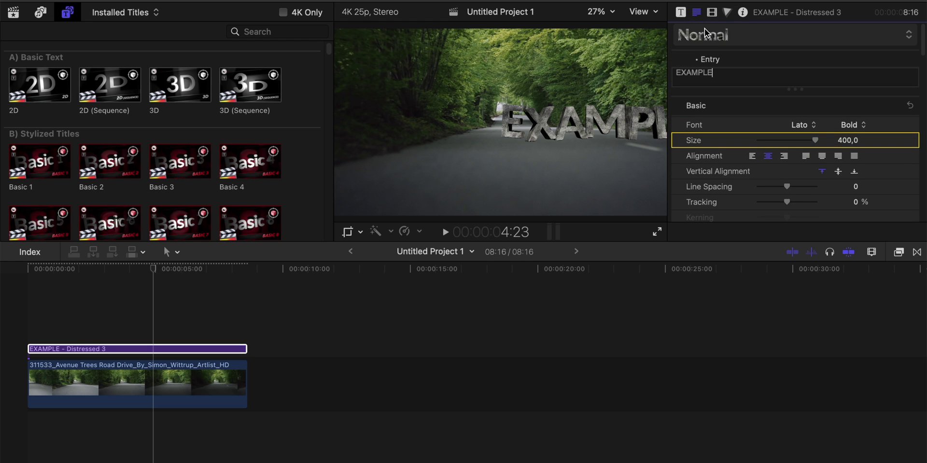
# Check DoF Blur and Focus Animation in the title's Camera Controls.
pyautogui.click(680, 12)
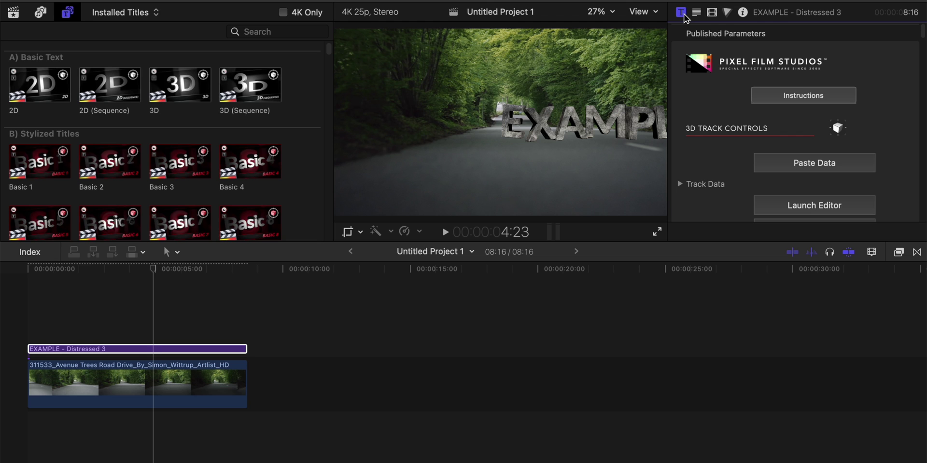
pyautogui.scroll(-5, 746, 95)
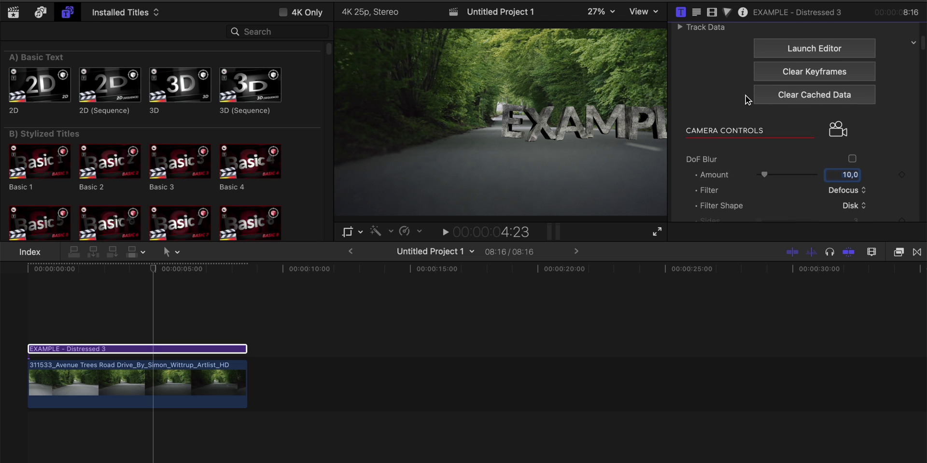
pyautogui.click(852, 145)
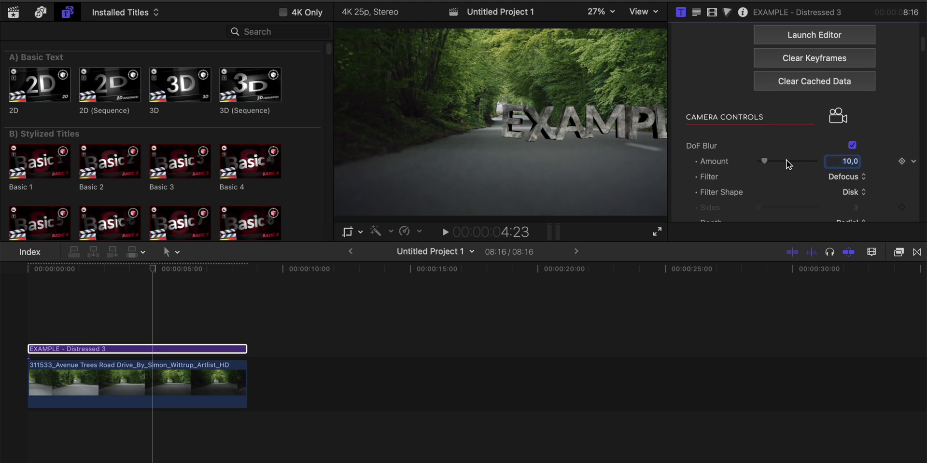
pyautogui.scroll(-1, 782, 161)
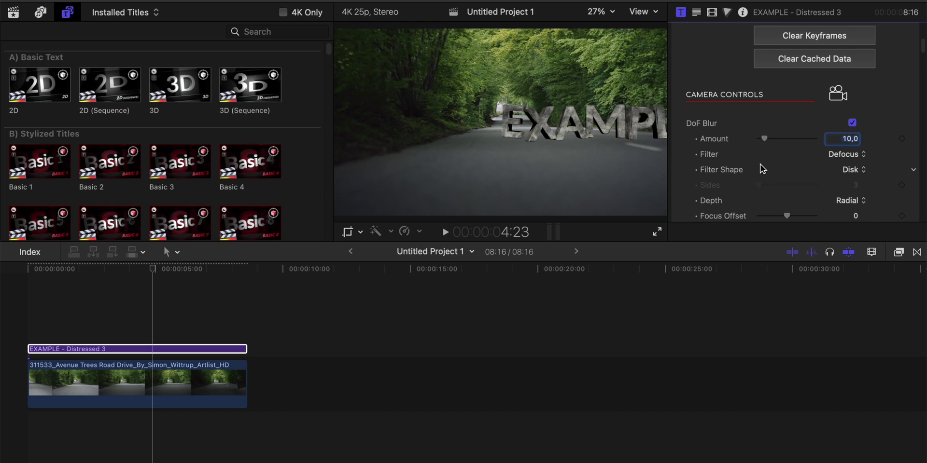
pyautogui.scroll(-1, 762, 164)
pyautogui.scroll(-1, 761, 168)
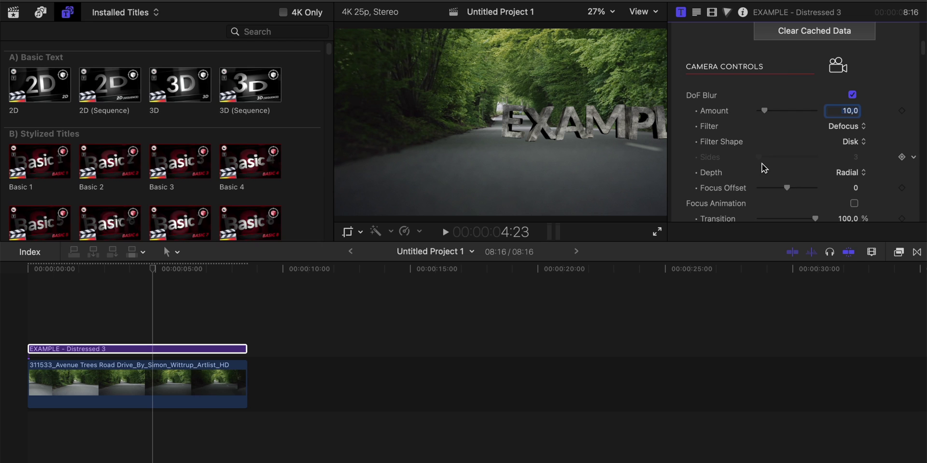
pyautogui.scroll(-1, 762, 166)
pyautogui.scroll(-2, 766, 166)
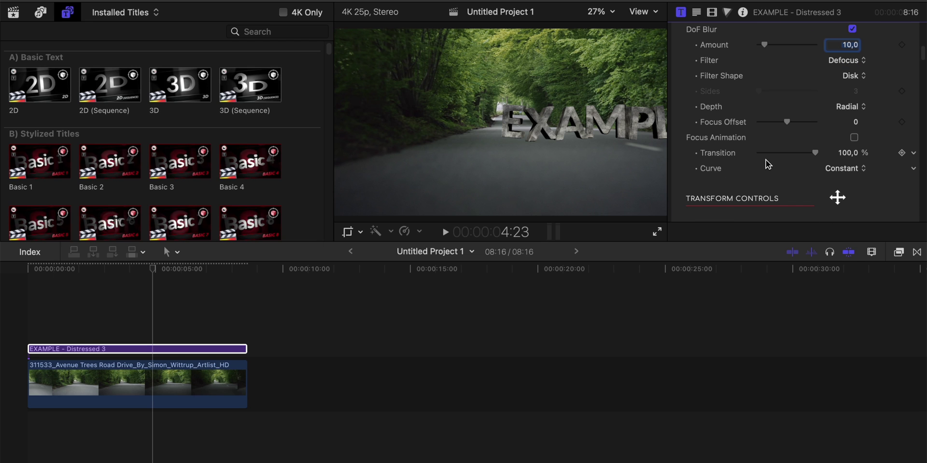
pyautogui.click(854, 139)
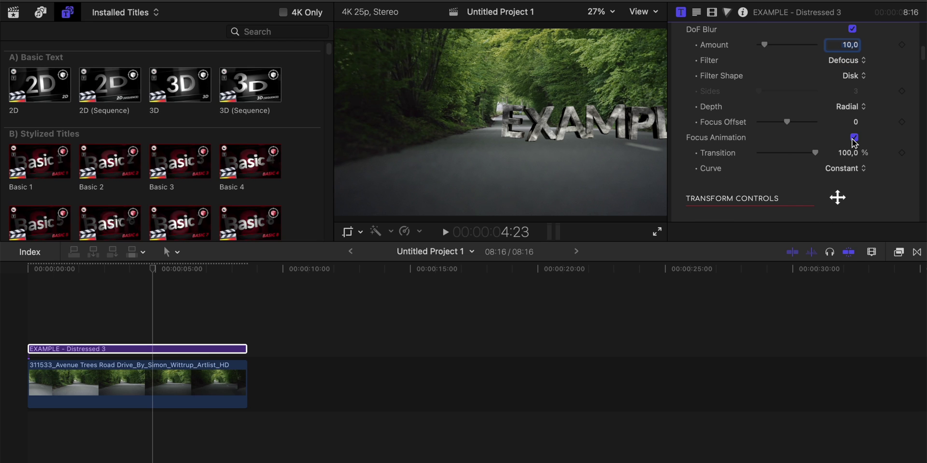
pyautogui.scroll(-1, 853, 141)
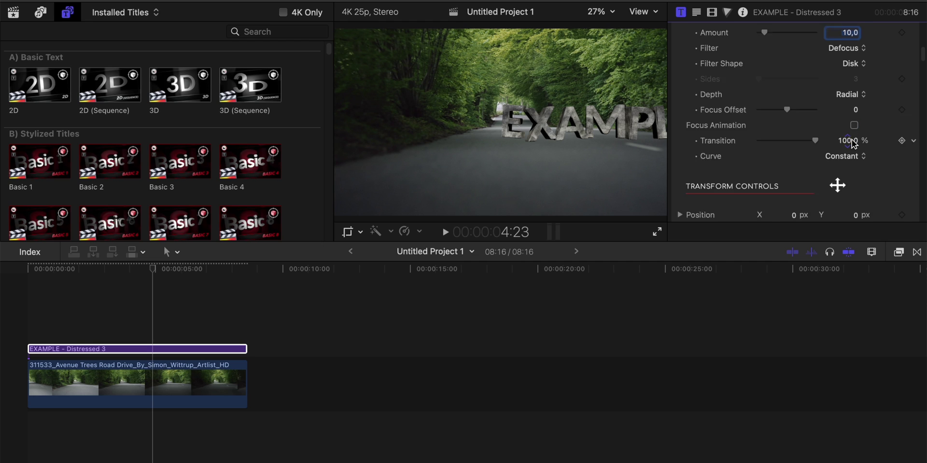
# Scale the EXAMPLE title to 128%, nudge Position X, and rotate it to about -169°.
pyautogui.scroll(-2, 831, 150)
pyautogui.scroll(-1, 796, 164)
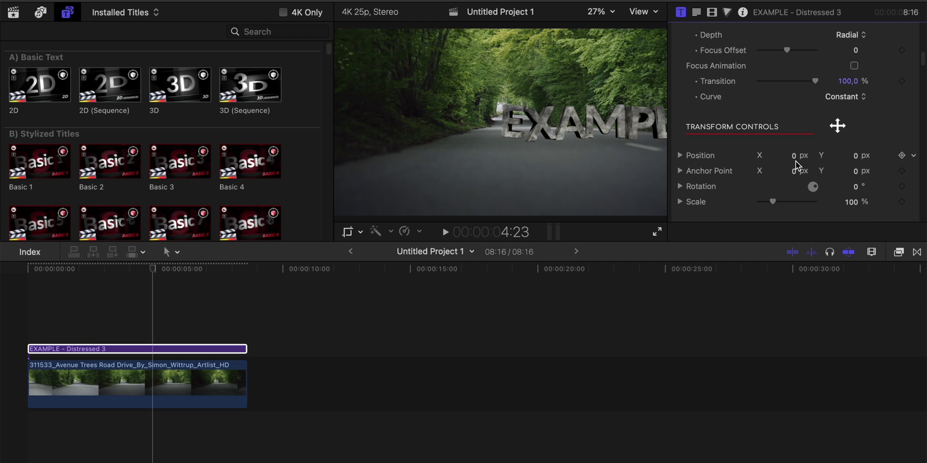
pyautogui.moveTo(772, 202); pyautogui.dragTo(776, 203)
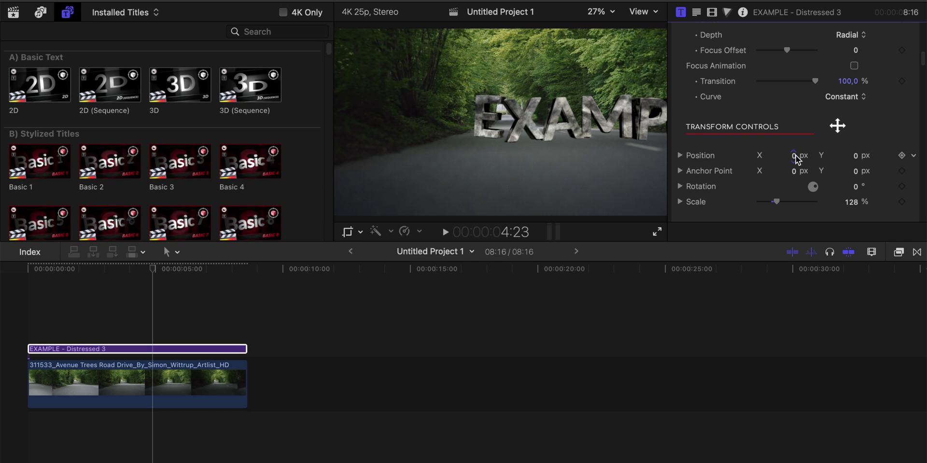
pyautogui.moveTo(796, 156); pyautogui.dragTo(816, 154)
pyautogui.scroll(-3, 776, 164)
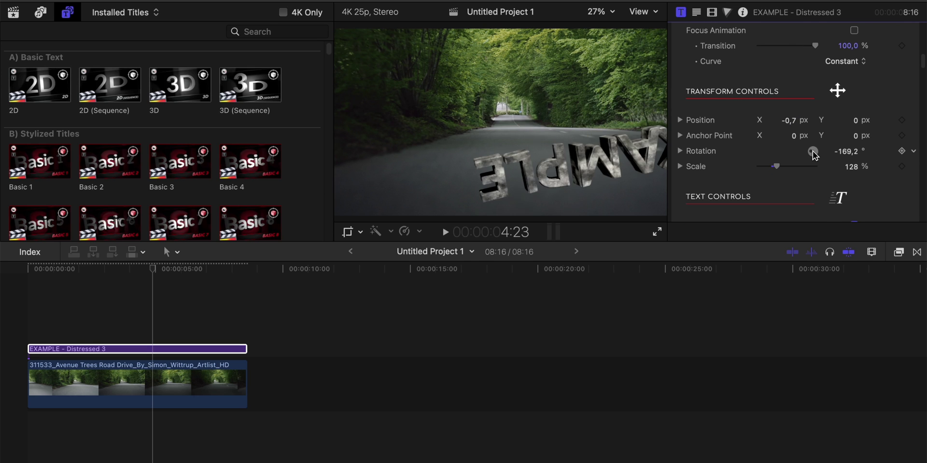
# Undo the -169° rotation so the EXAMPLE title stands upright again.
pyautogui.press('super+z')
pyautogui.scroll(-3, 785, 116)
pyautogui.scroll(-1, 788, 118)
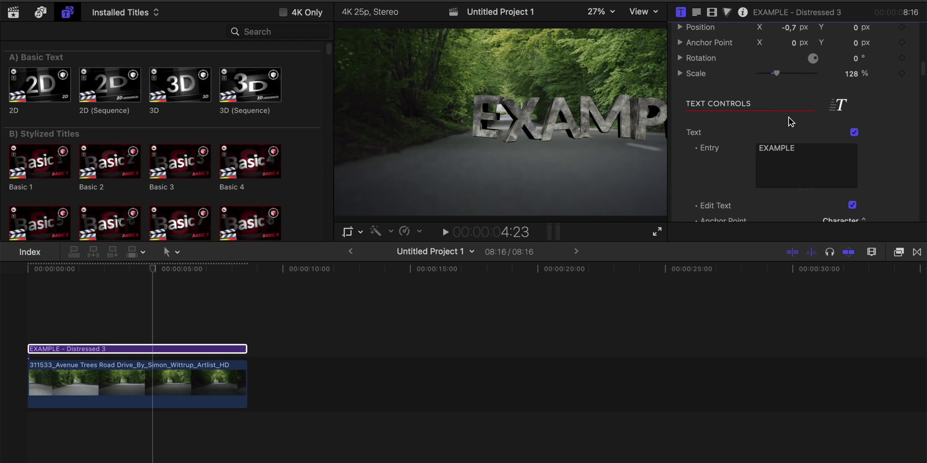
pyautogui.scroll(-1, 790, 122)
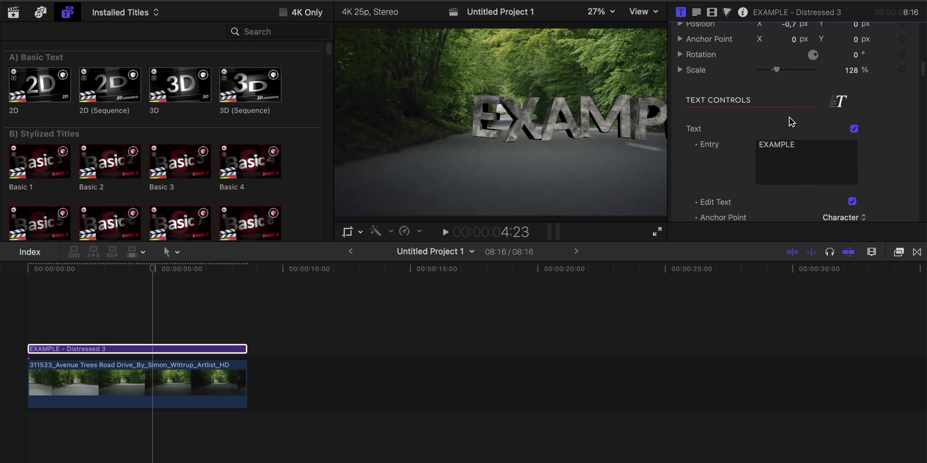
pyautogui.scroll(-3, 789, 117)
pyautogui.scroll(-4, 789, 118)
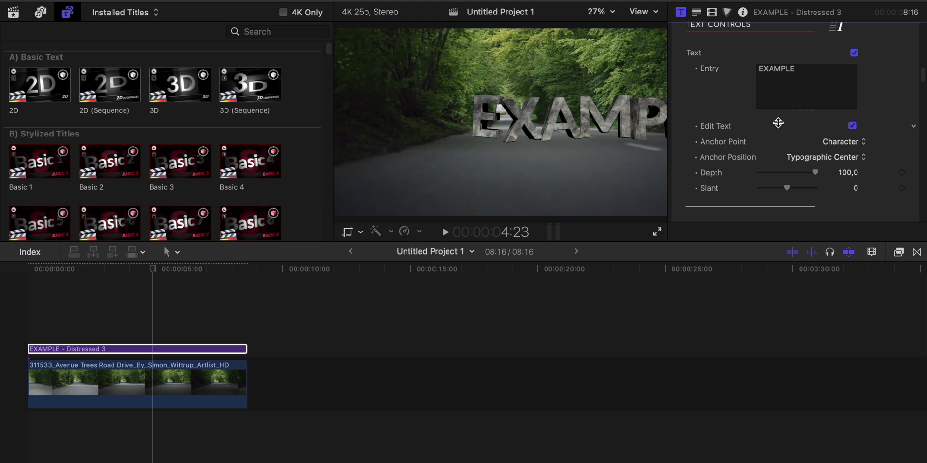
# Keep Character anchor with Typographic Center, and set Position Z 1,15 px and Rotation Z -4,3°.
pyautogui.click(853, 140)
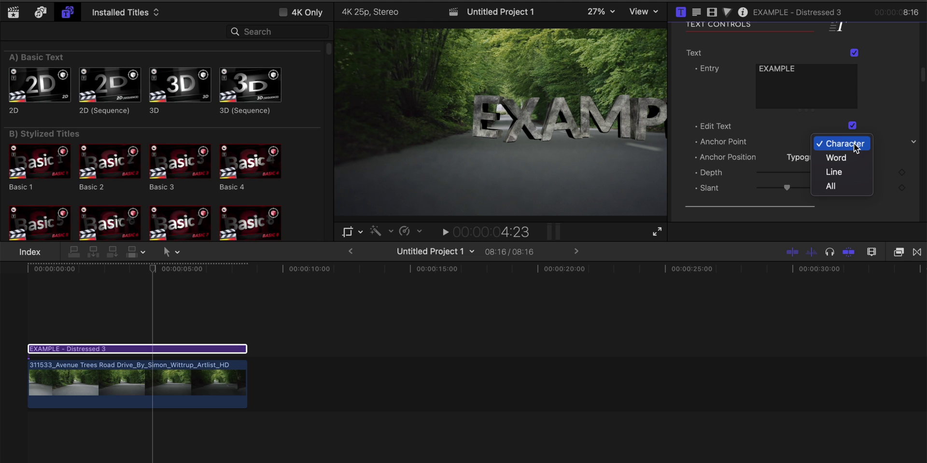
pyautogui.click(789, 142)
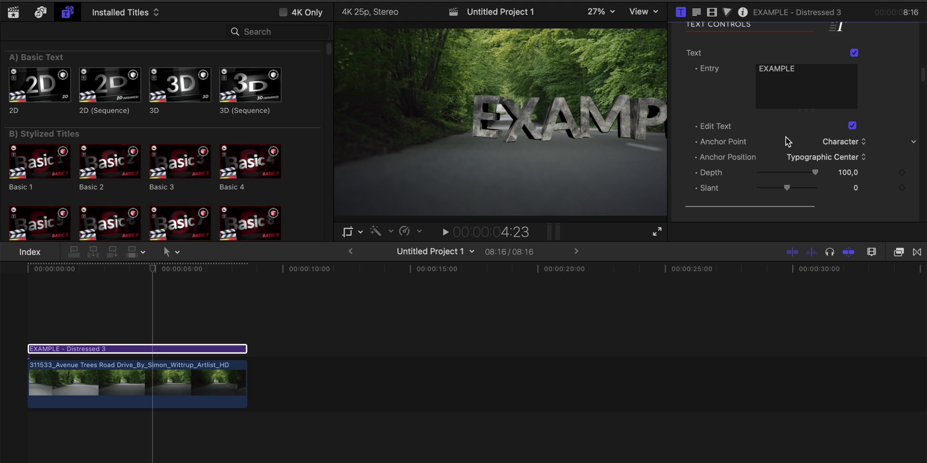
pyautogui.click(814, 159)
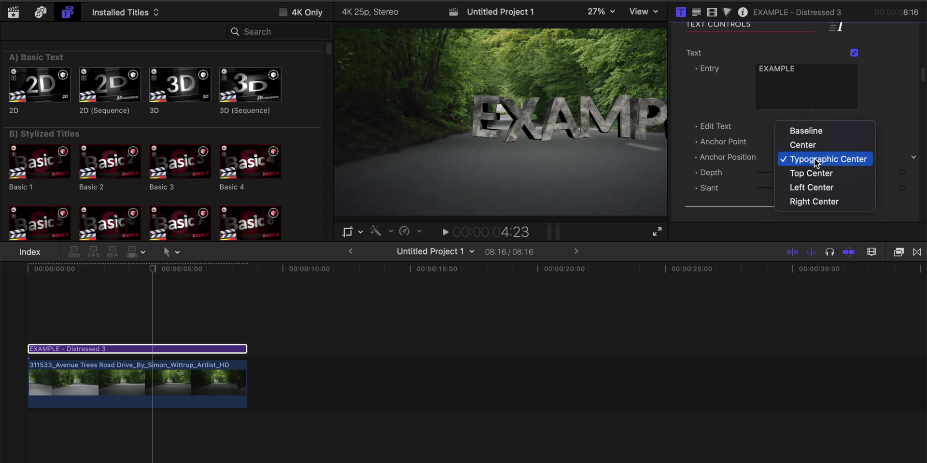
pyautogui.click(814, 158)
pyautogui.scroll(-2, 786, 168)
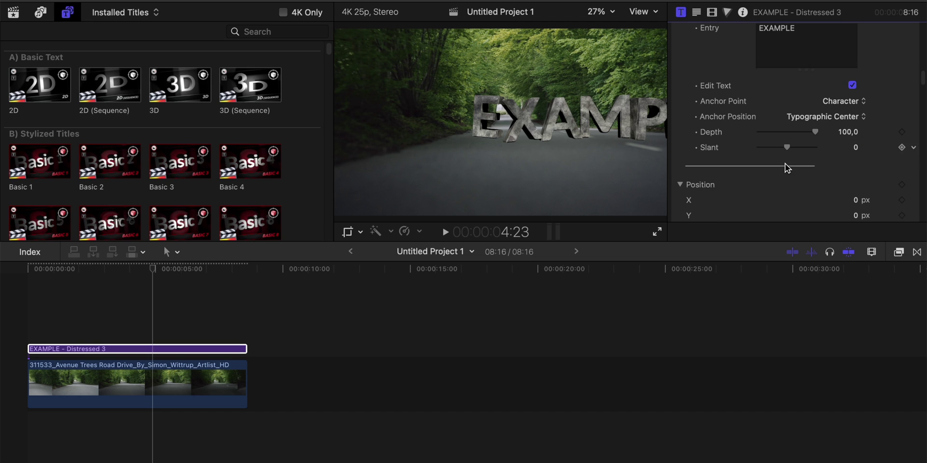
pyautogui.scroll(-2, 787, 166)
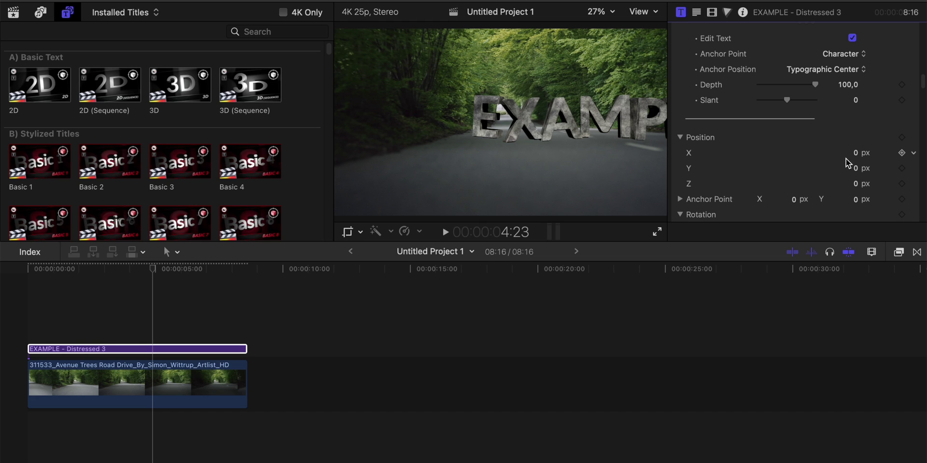
pyautogui.moveTo(855, 183); pyautogui.dragTo(856, 188)
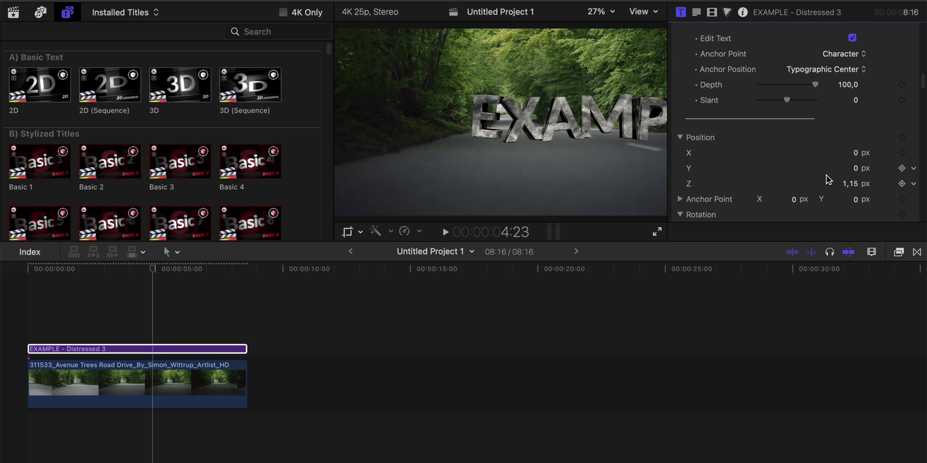
pyautogui.scroll(-3, 840, 181)
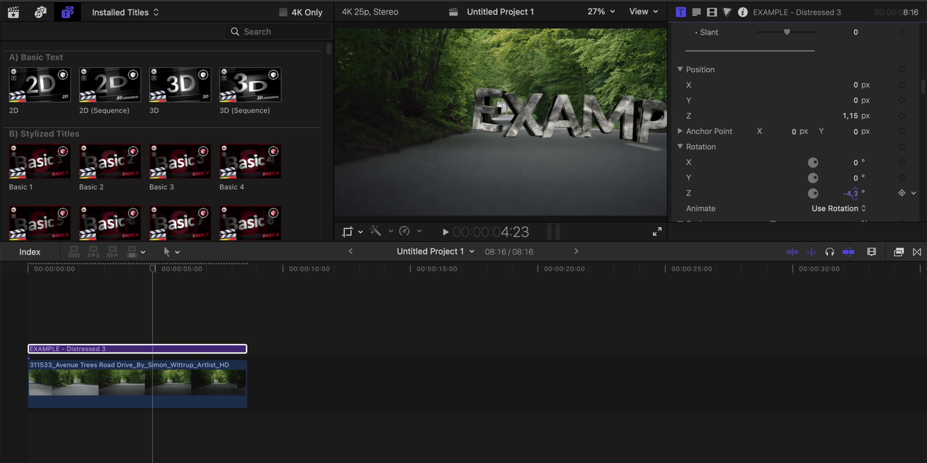
# Toggle Text Randomize and review its Position Z 15 and rotation 5, 20, 5° offsets.
pyautogui.scroll(-4, 828, 148)
pyautogui.scroll(-1, 828, 146)
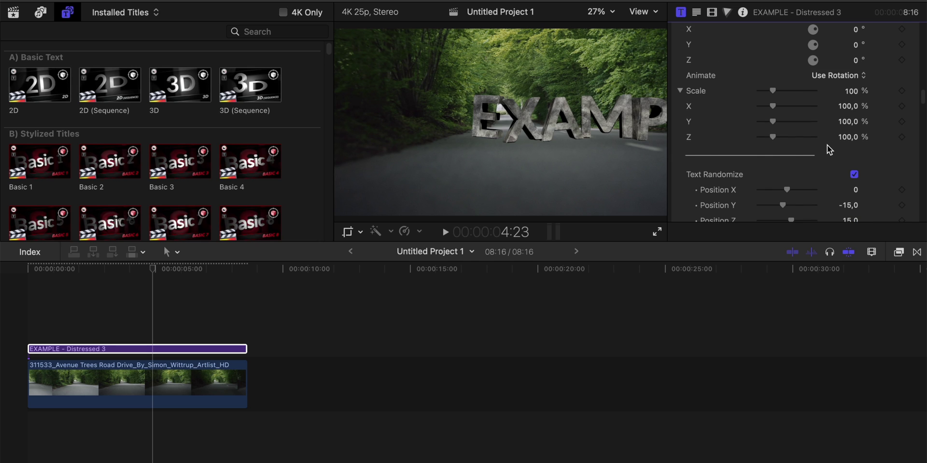
pyautogui.scroll(-1, 827, 145)
pyautogui.click(854, 153)
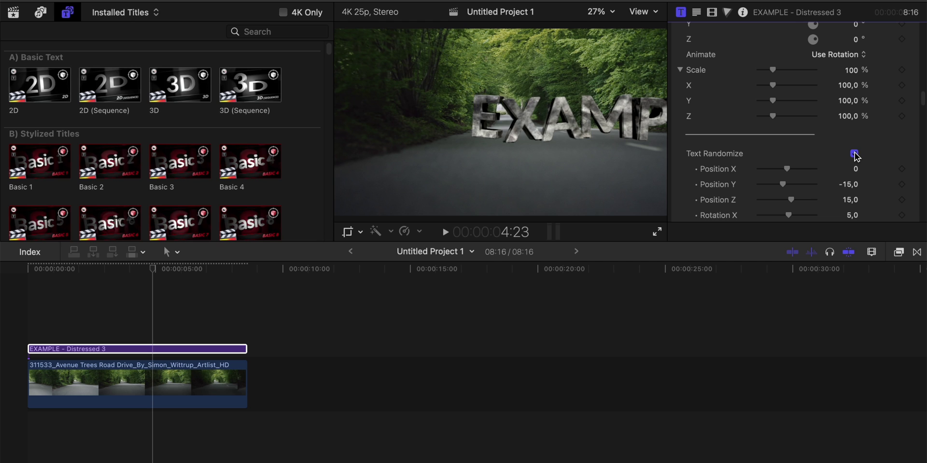
pyautogui.scroll(-1, 856, 155)
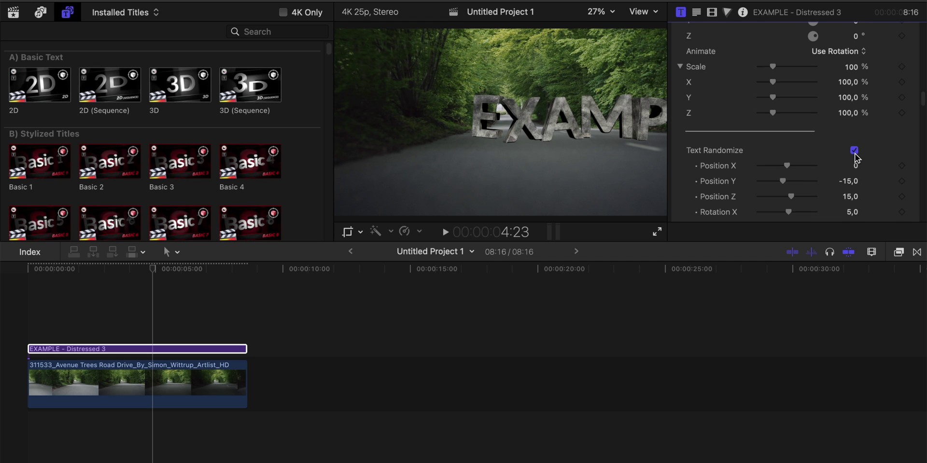
pyautogui.scroll(-1, 858, 153)
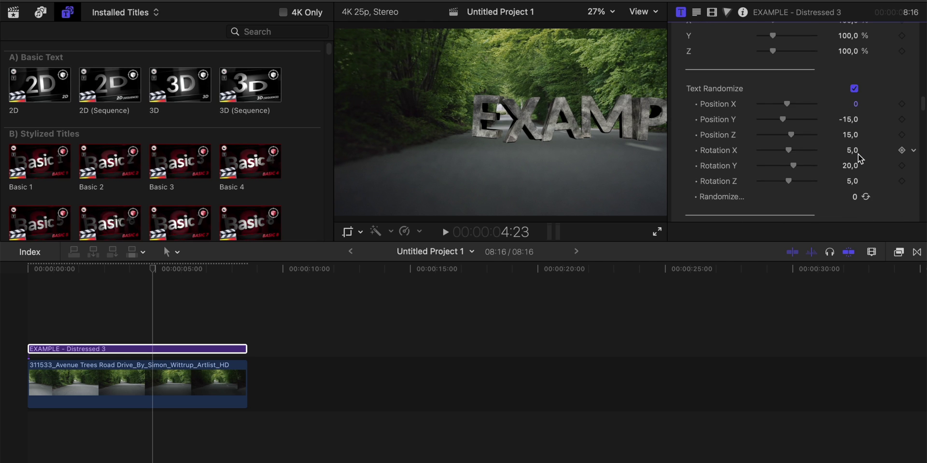
pyautogui.scroll(-2, 859, 154)
pyautogui.scroll(-1, 858, 154)
pyautogui.scroll(-1, 859, 155)
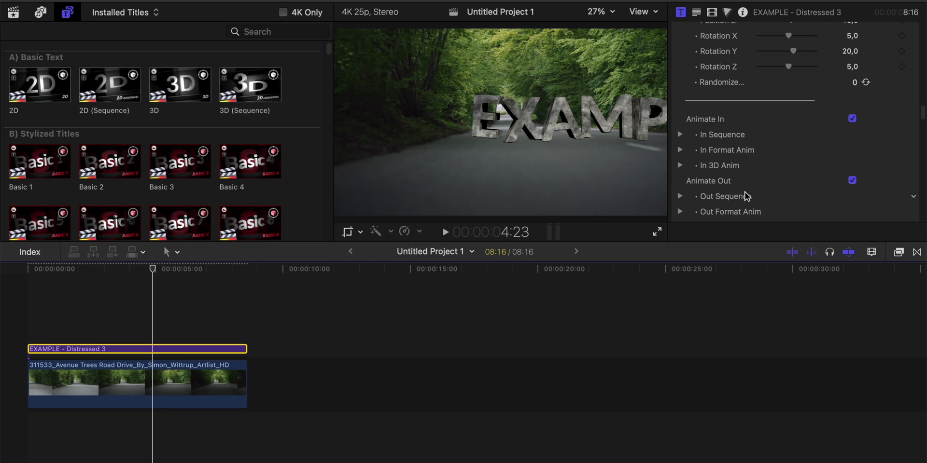
# Turn off Animate Out and expand the In Sequence settings.
pyautogui.click(852, 181)
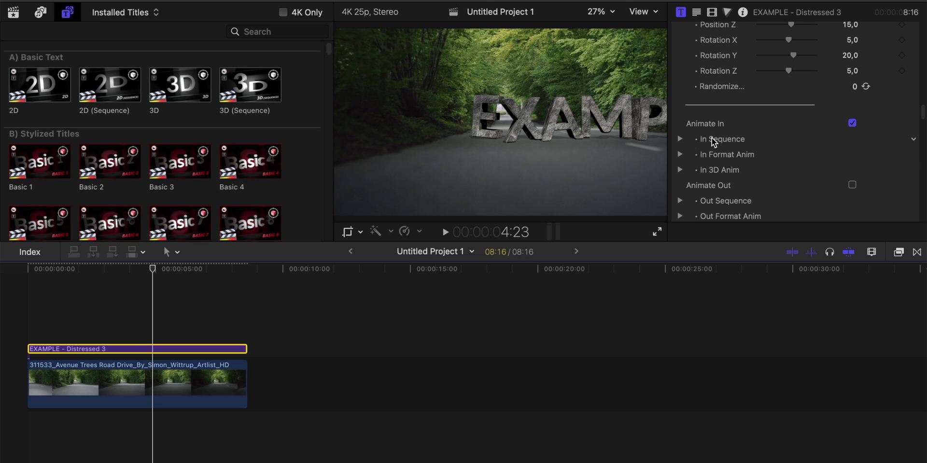
pyautogui.click(680, 139)
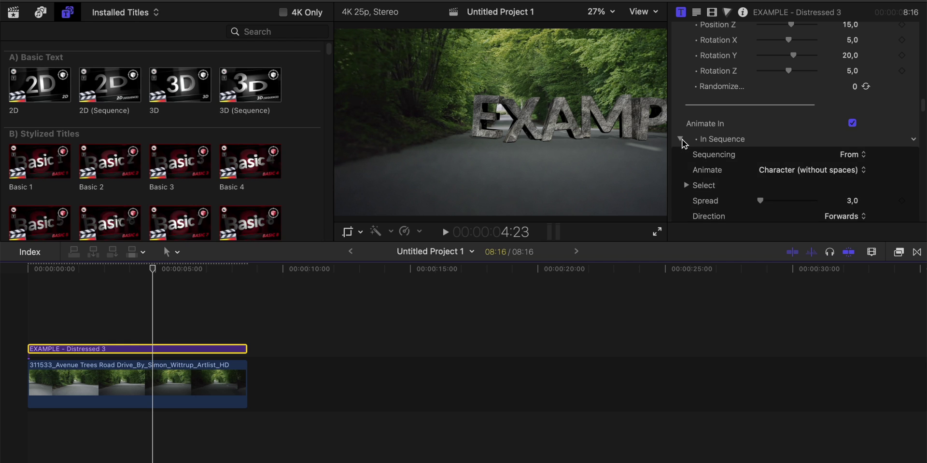
pyautogui.click(681, 139)
pyautogui.click(680, 154)
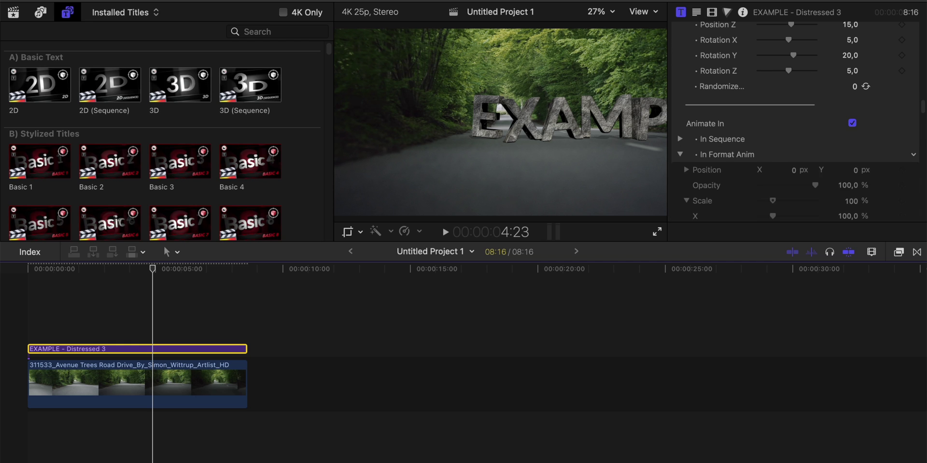
pyautogui.click(681, 154)
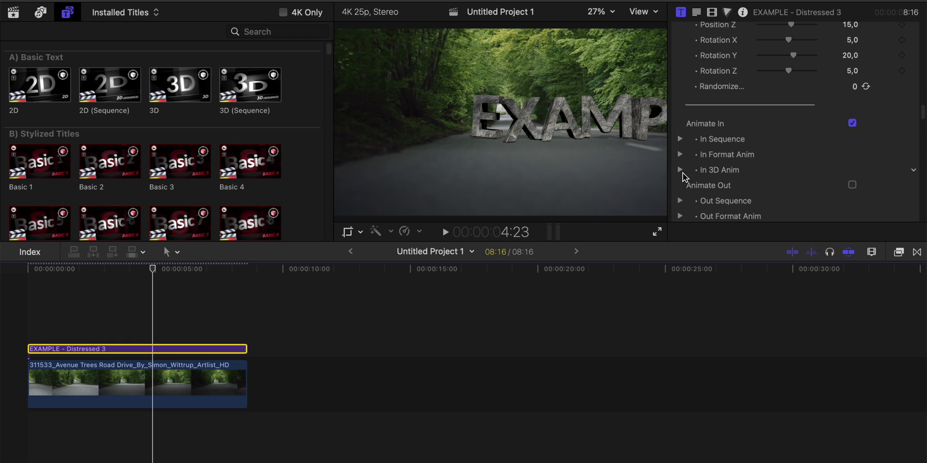
pyautogui.click(680, 139)
pyautogui.scroll(-1, 819, 156)
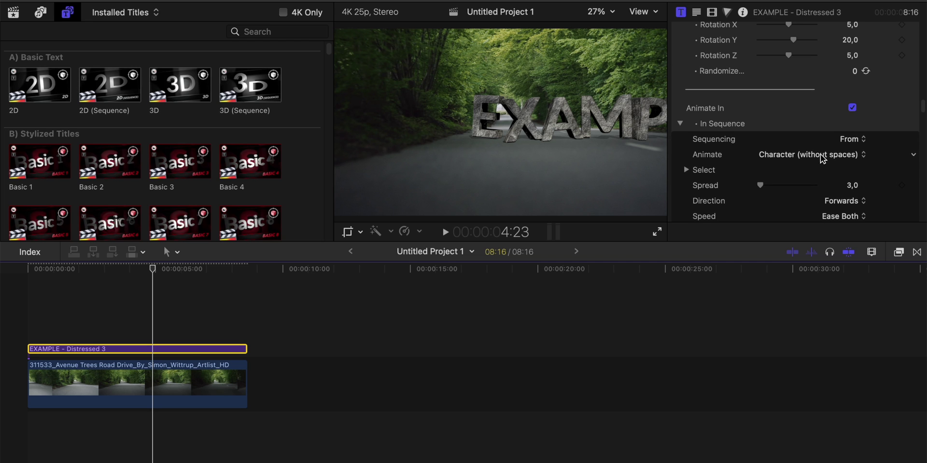
# Set In sequencing to Through, animating by Character (without spaces), and preview the result.
pyautogui.click(850, 139)
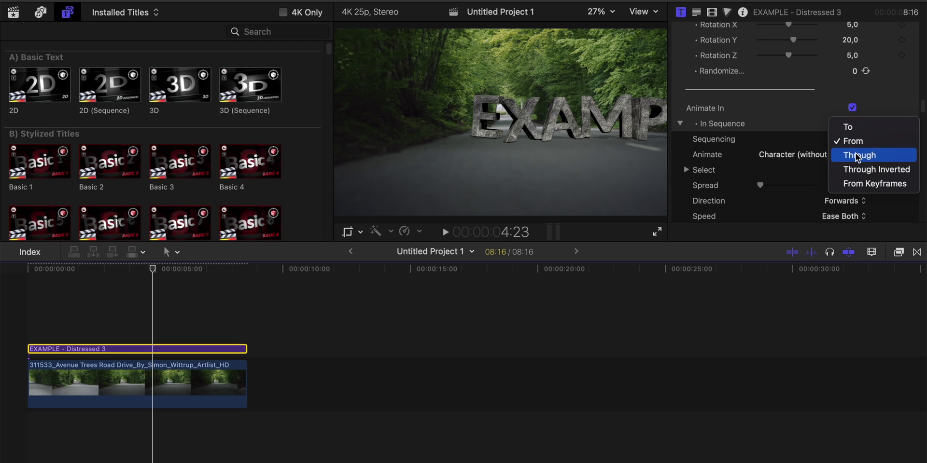
pyautogui.click(858, 155)
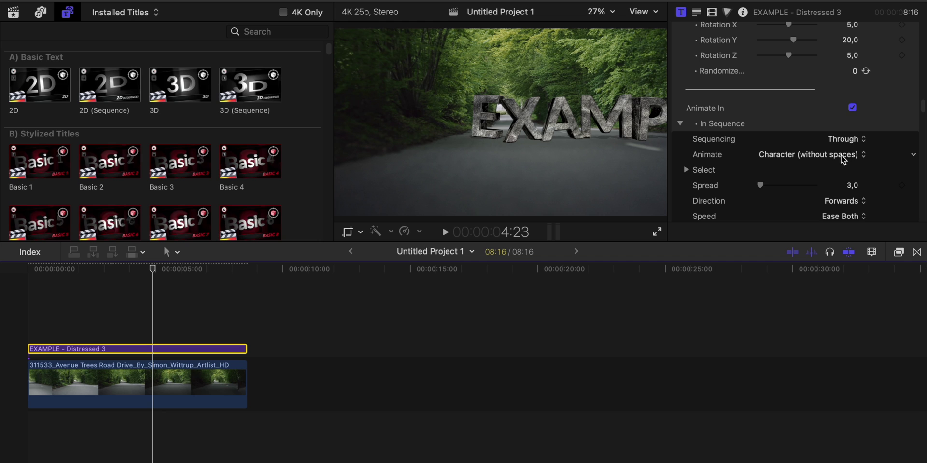
pyautogui.click(841, 155)
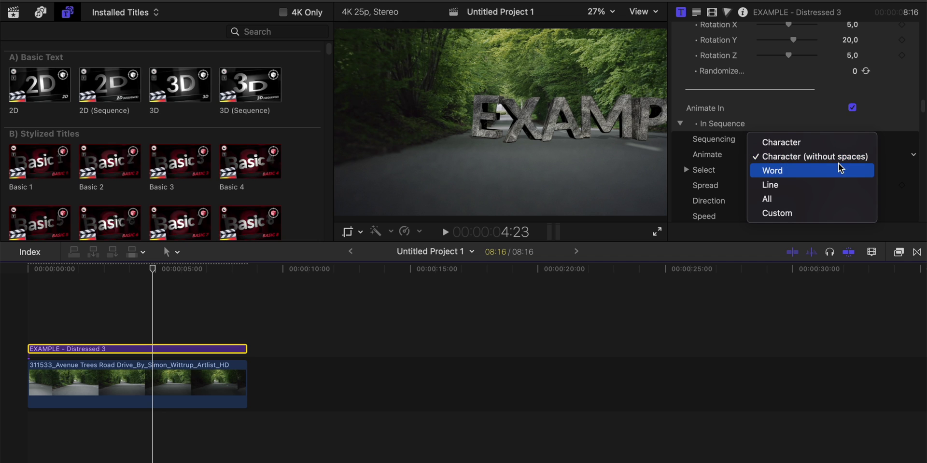
pyautogui.click(844, 157)
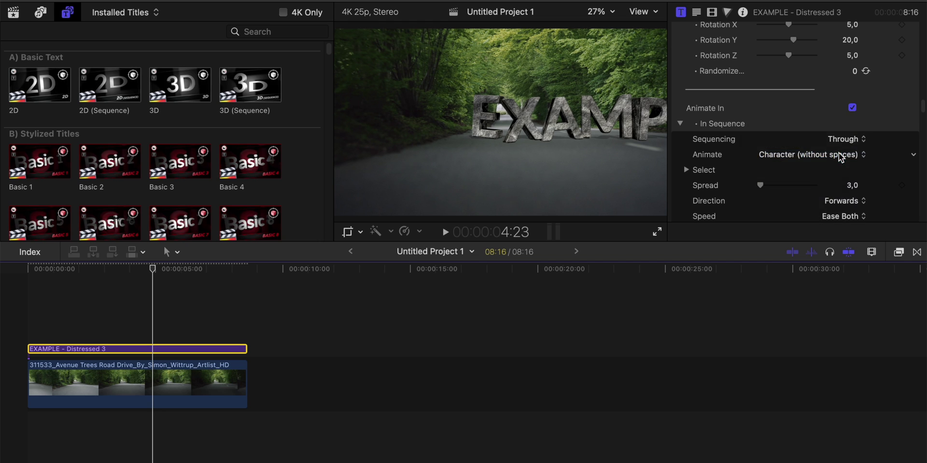
pyautogui.click(140, 328)
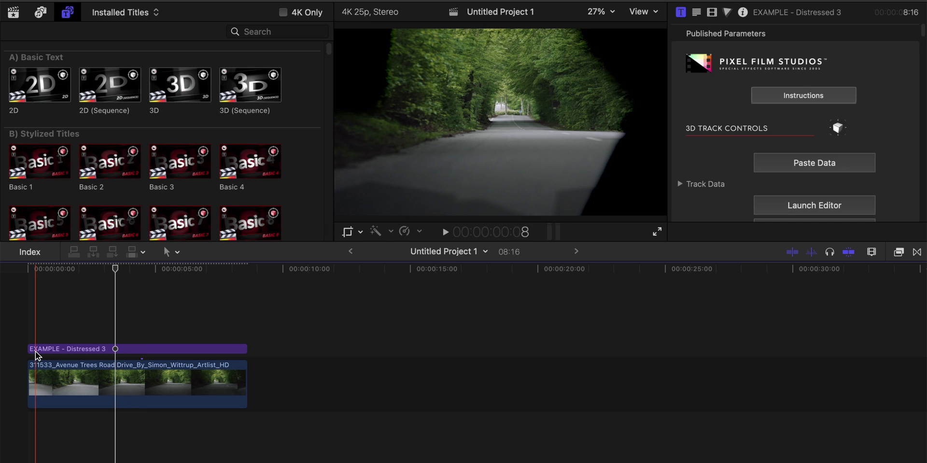
# Trim the EXAMPLE title clip to start about two seconds later, then deselect it.
pyautogui.moveTo(29, 348); pyautogui.dragTo(115, 348)
pyautogui.click(113, 337)
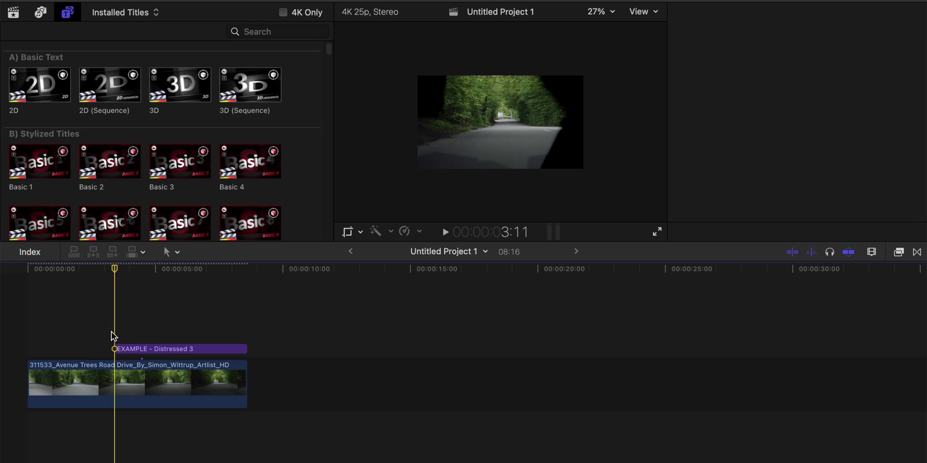
pyautogui.click(101, 333)
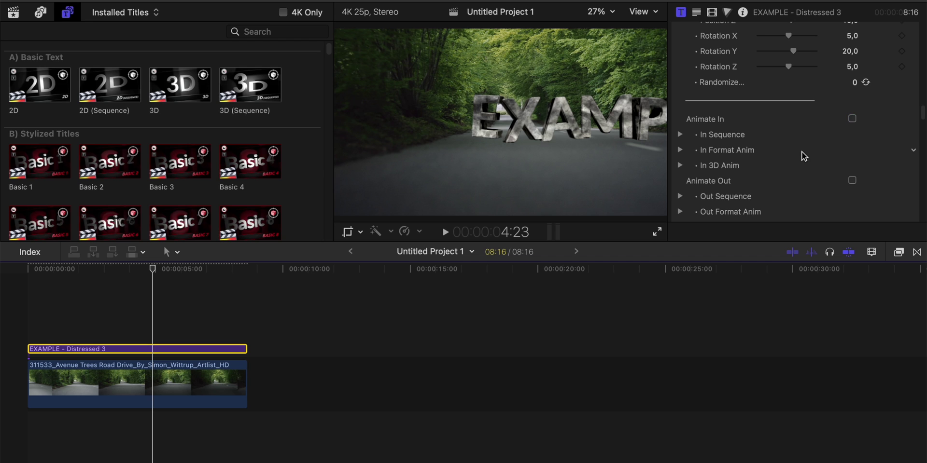
# Turn on Glint in the EXAMPLE title's Style Controls.
pyautogui.scroll(-5, 802, 156)
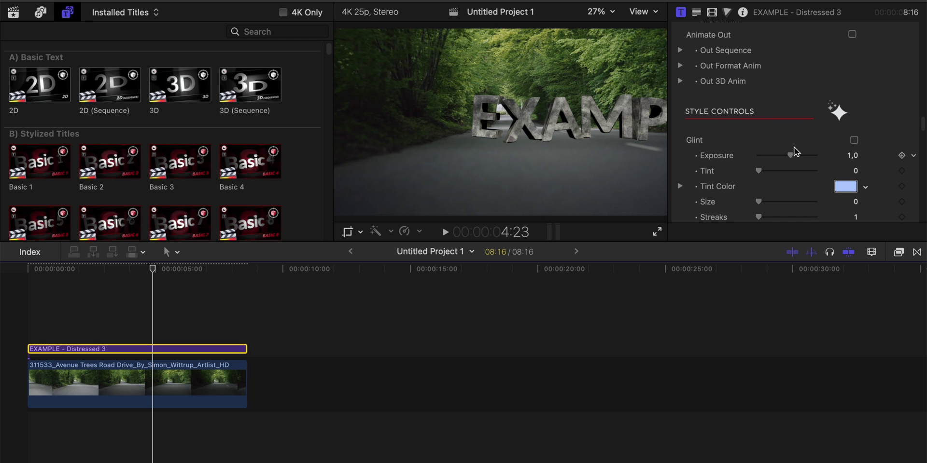
pyautogui.click(854, 140)
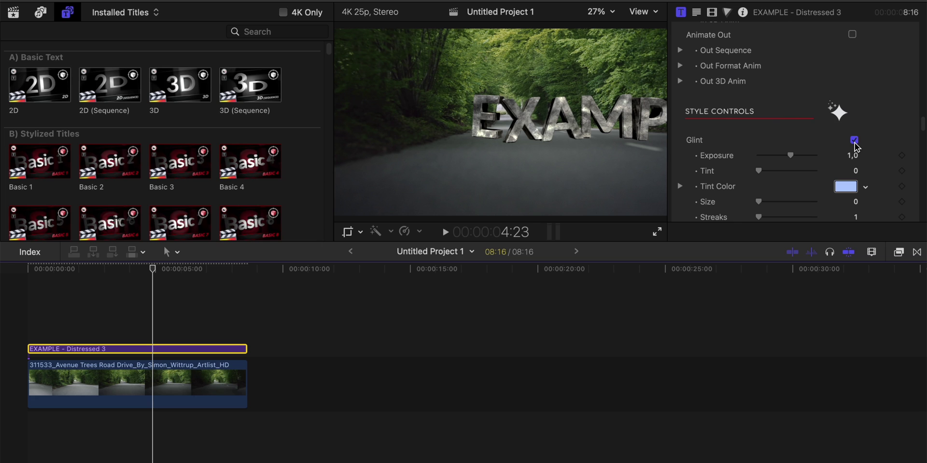
pyautogui.scroll(-2, 821, 159)
pyautogui.scroll(-5, 796, 164)
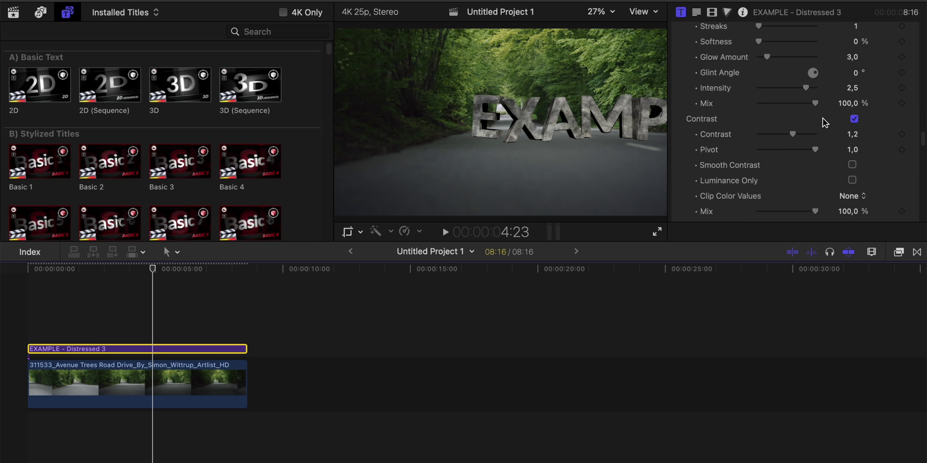
pyautogui.scroll(-2, 780, 140)
pyautogui.scroll(-1, 791, 143)
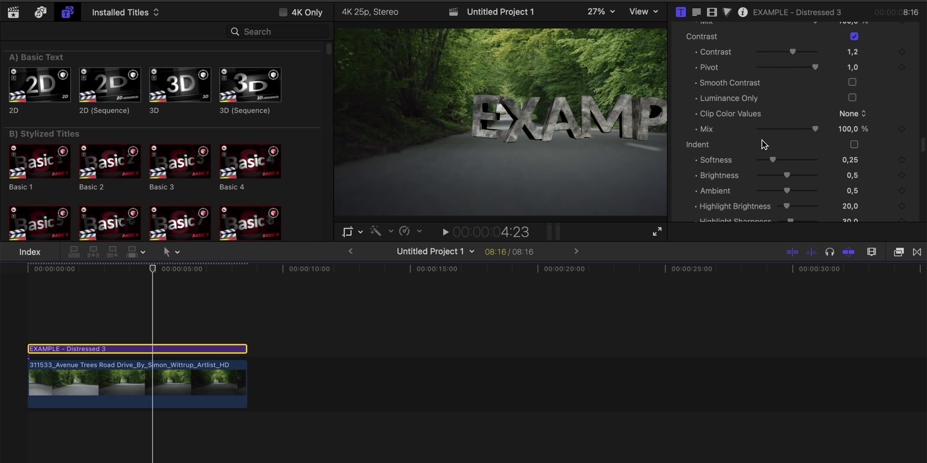
pyautogui.scroll(-5, 814, 147)
pyautogui.scroll(-4, 814, 147)
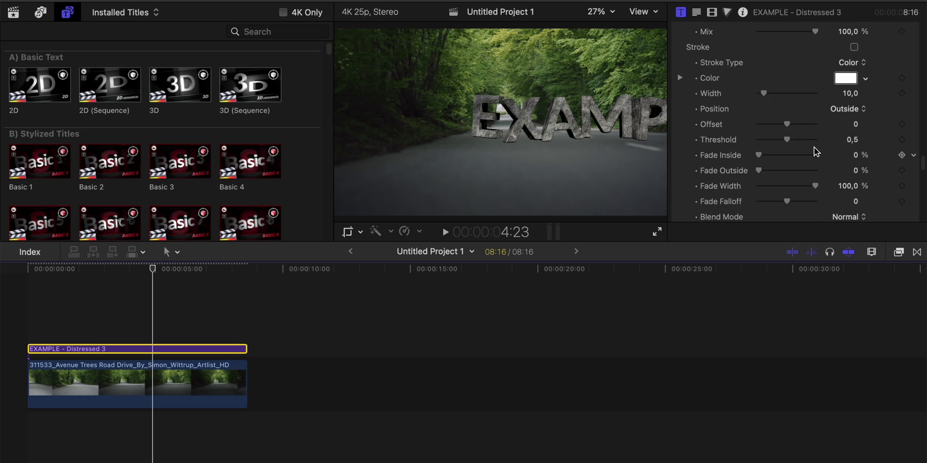
pyautogui.scroll(-2, 814, 147)
pyautogui.scroll(-4, 827, 142)
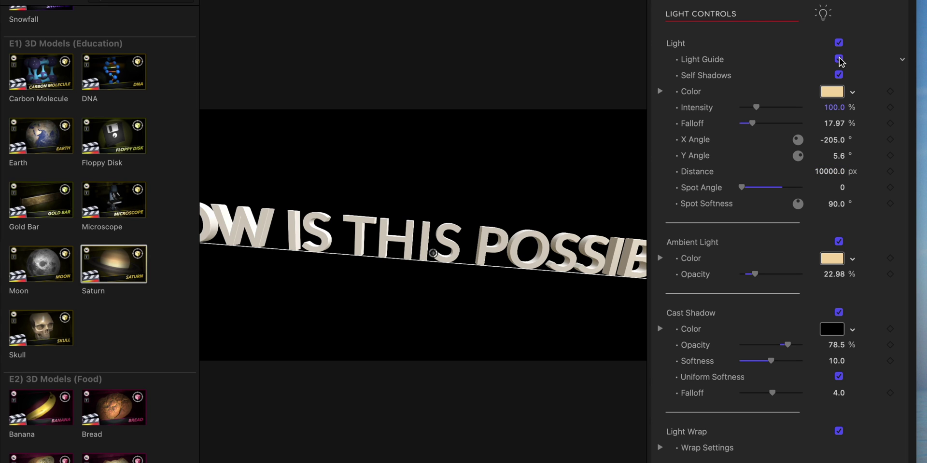
pyautogui.click(840, 59)
pyautogui.click(839, 59)
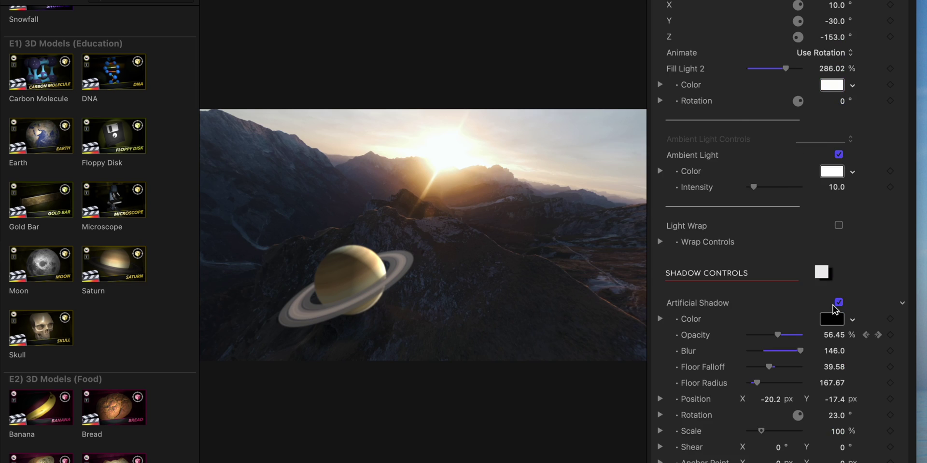
pyautogui.moveTo(835, 275); pyautogui.dragTo(773, 275)
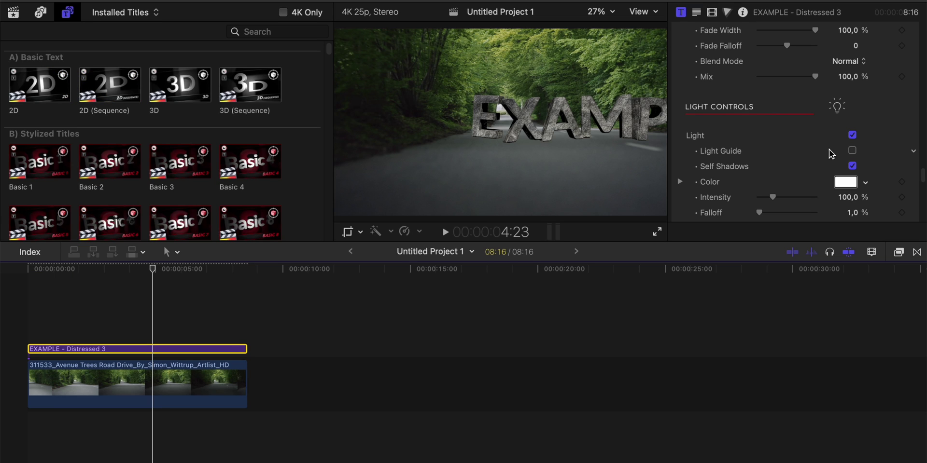
# Enable the EXAMPLE title's cast shadow and raise its softness from 0 to 1.0.
pyautogui.scroll(-2, 851, 144)
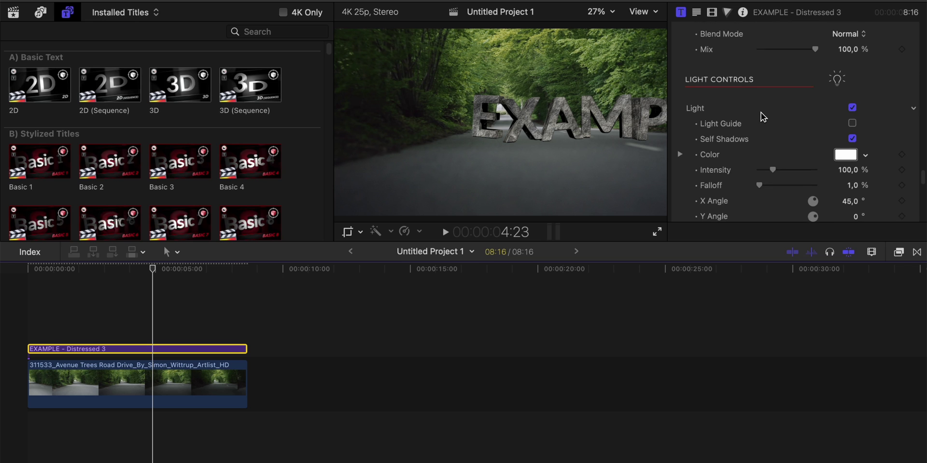
pyautogui.scroll(-4, 763, 114)
pyautogui.scroll(-5, 762, 114)
pyautogui.scroll(-3, 762, 116)
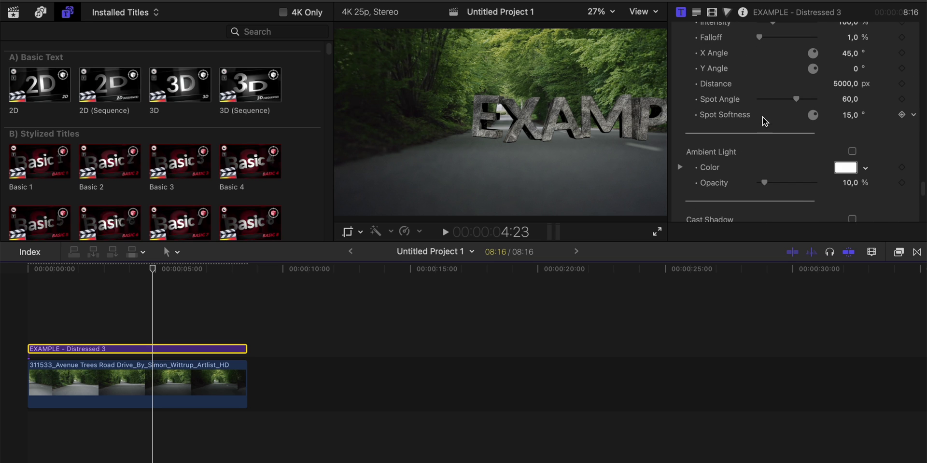
pyautogui.click(853, 152)
pyautogui.scroll(1, 818, 86)
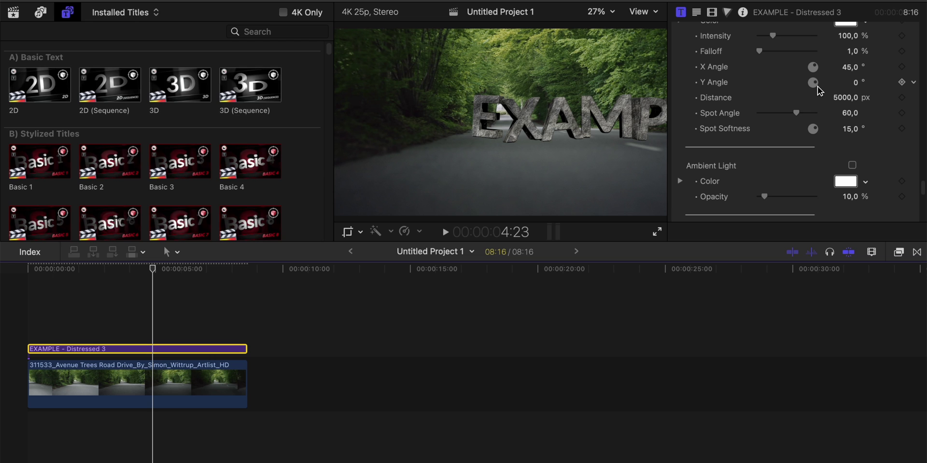
pyautogui.scroll(1, 800, 86)
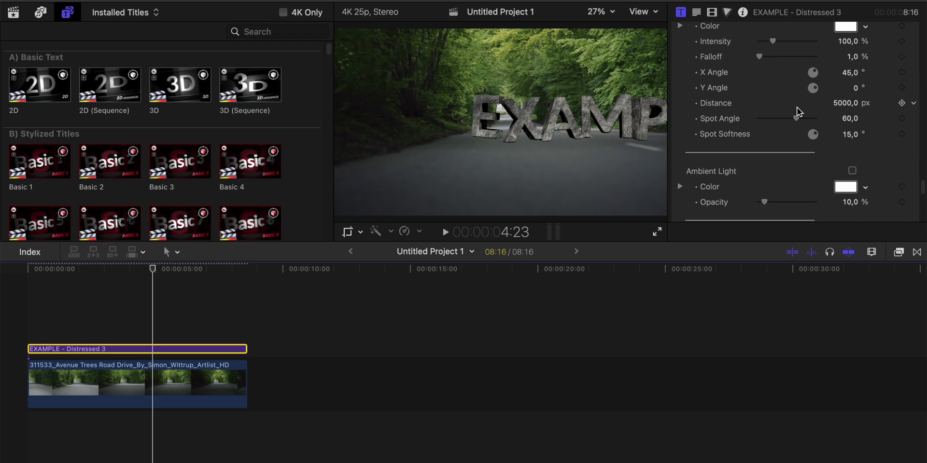
pyautogui.scroll(-4, 797, 111)
pyautogui.scroll(-2, 806, 114)
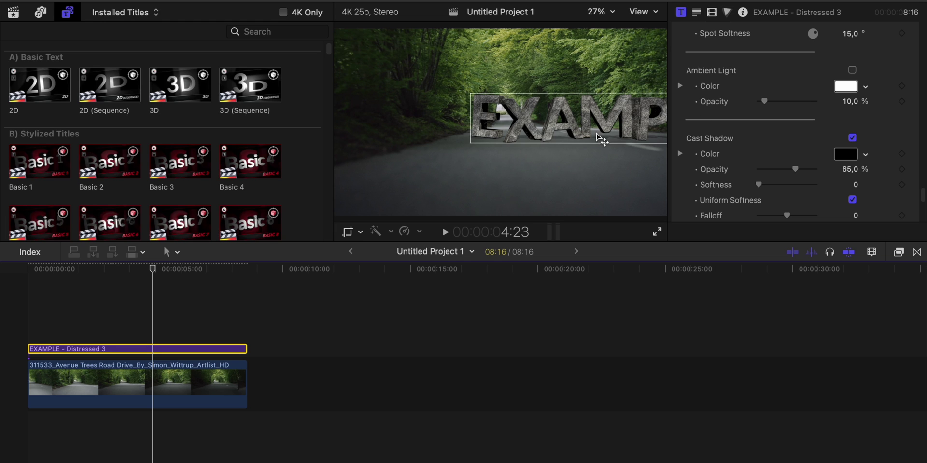
pyautogui.moveTo(796, 169)
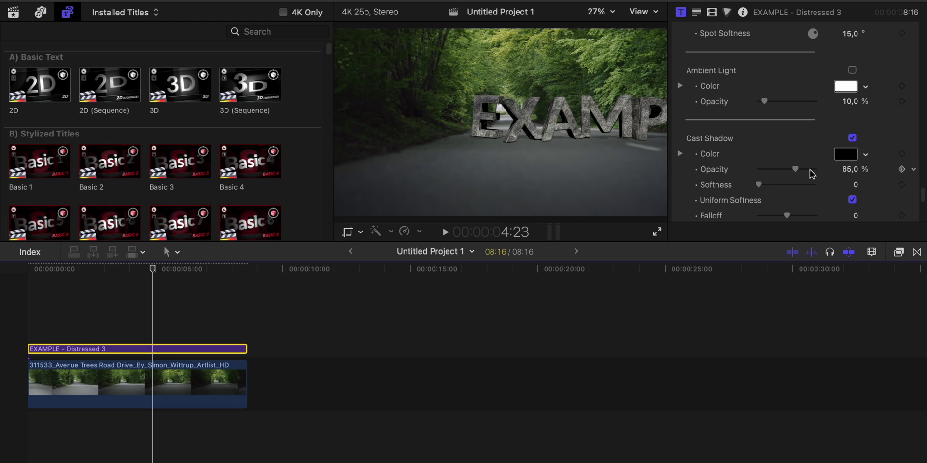
pyautogui.moveTo(758, 184); pyautogui.dragTo(761, 184)
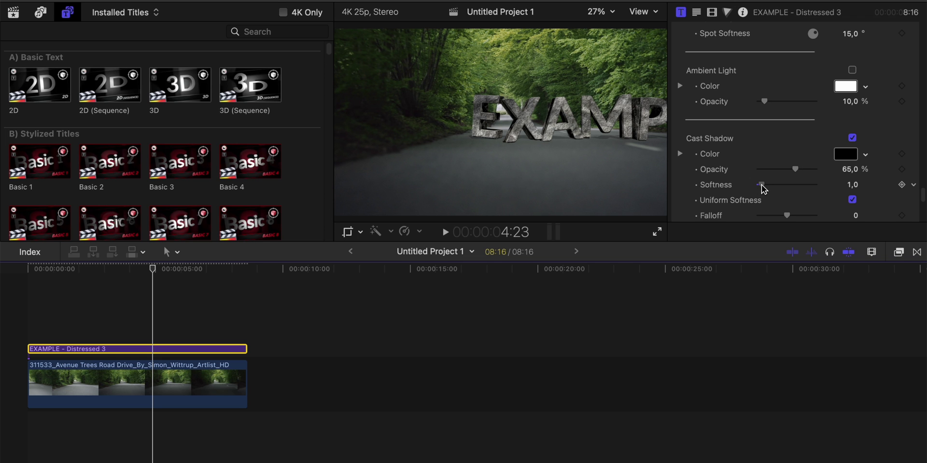